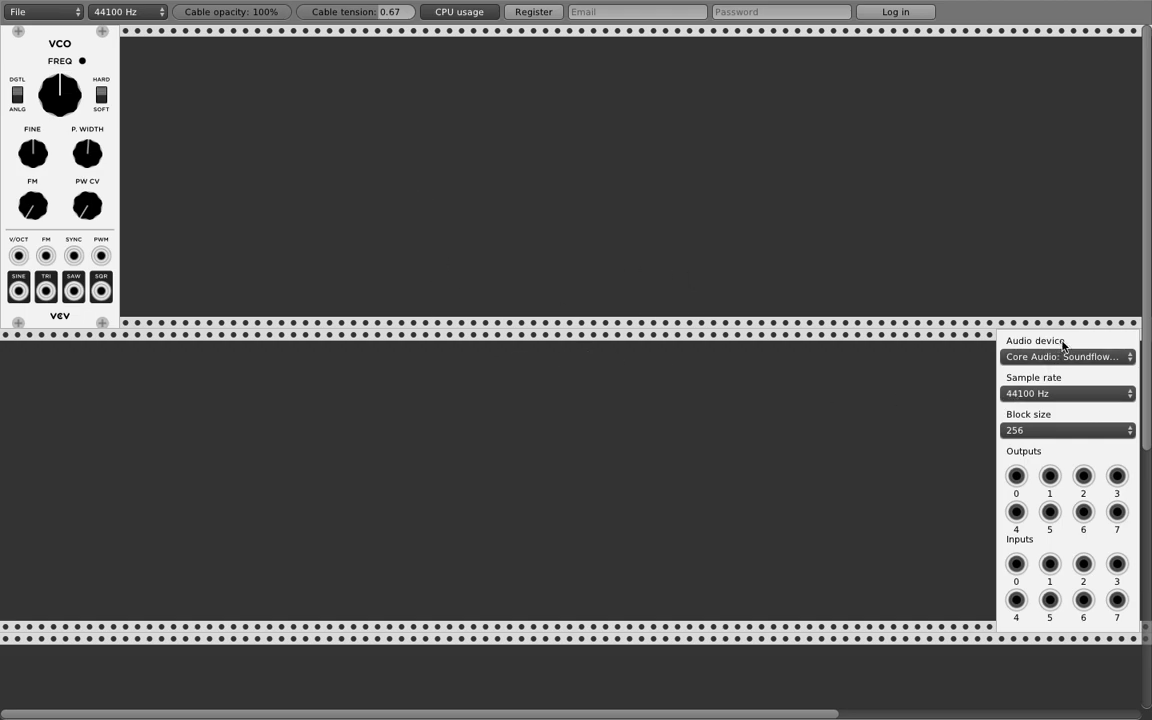
pyautogui.rightClick(536, 428)
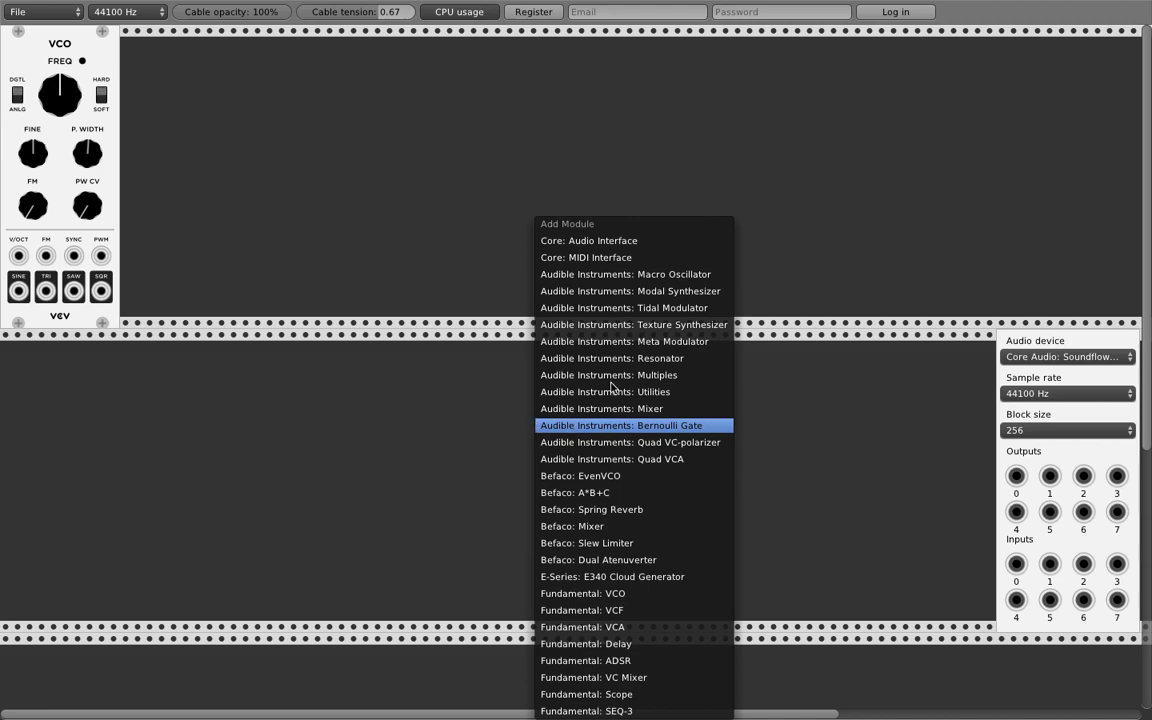
pyautogui.click(1065, 145)
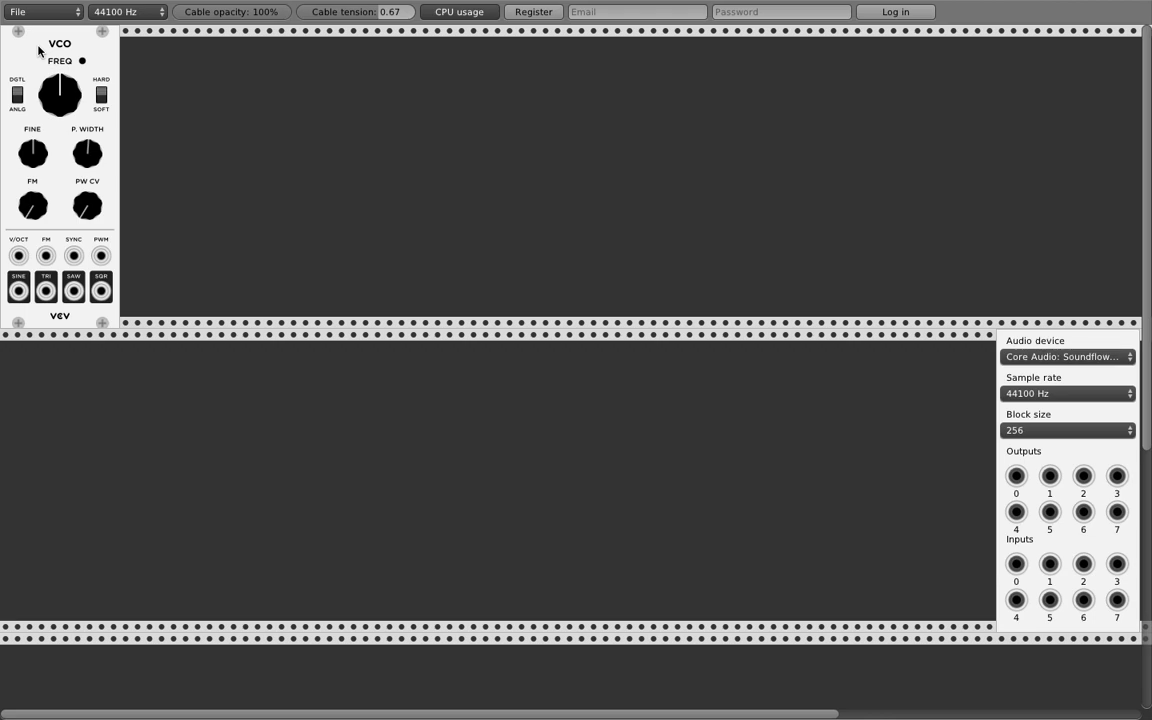
# Add a Fundamental VCA module and place it directly against the VCO
pyautogui.rightClick(229, 133)
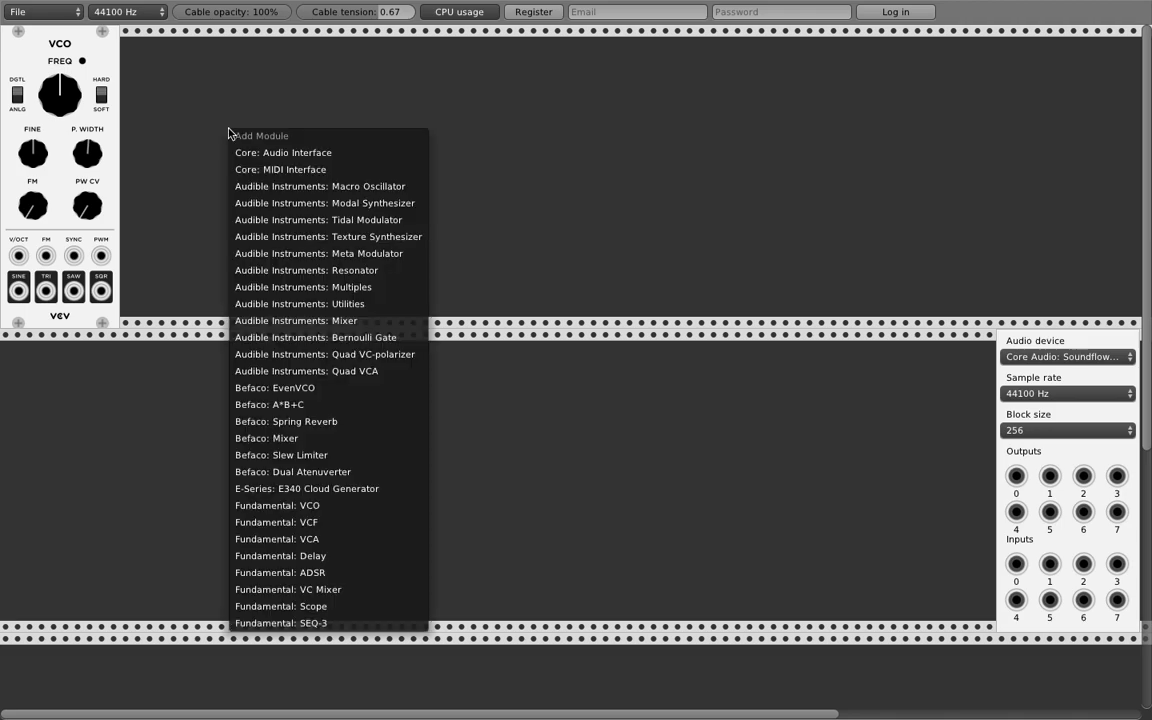
pyautogui.click(342, 539)
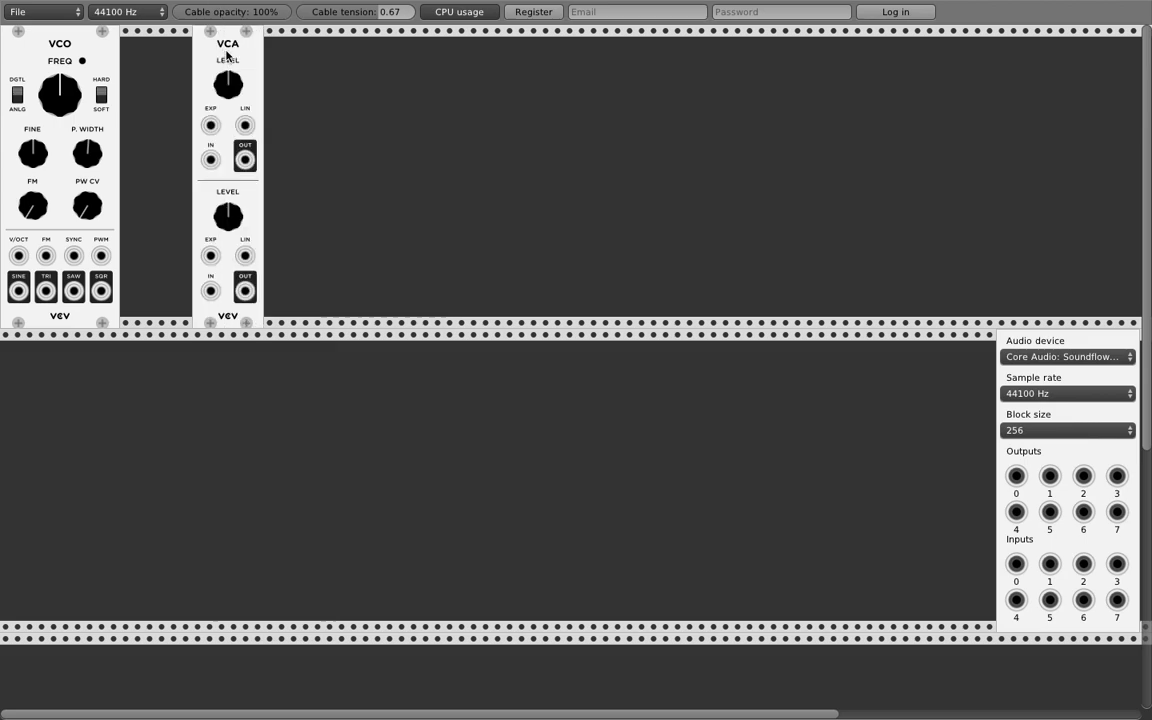
pyautogui.moveTo(207, 45); pyautogui.dragTo(163, 45)
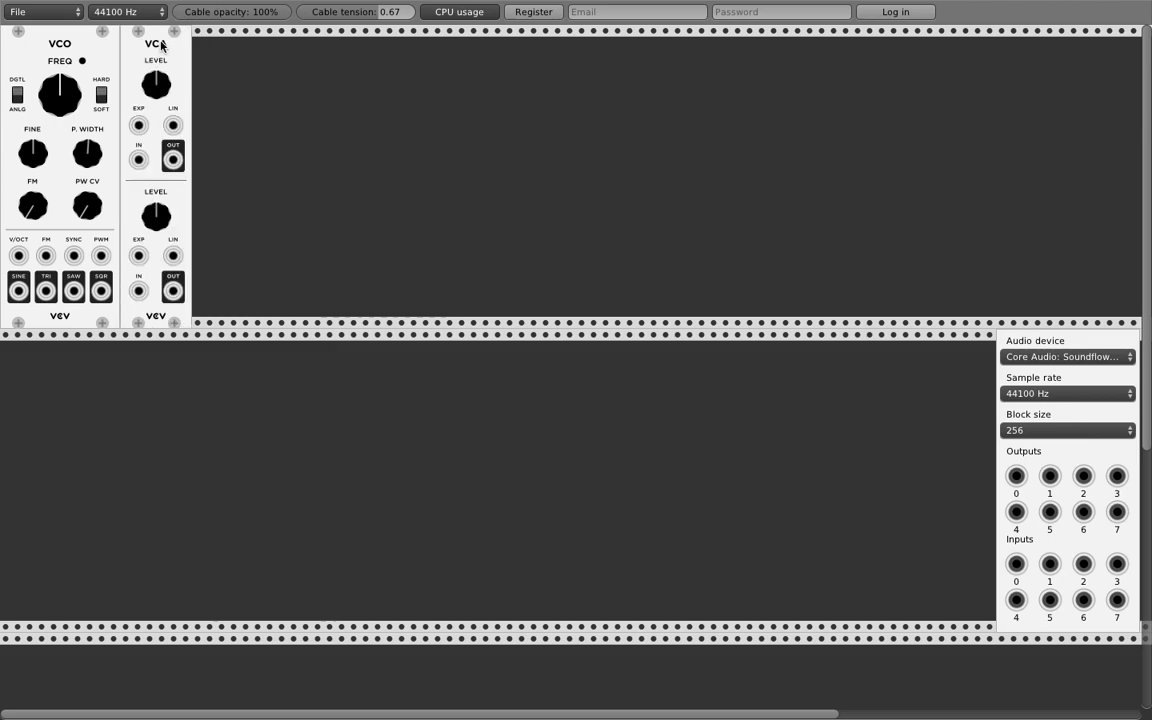
# Turn the upper VCA level fully down and patch the VCO's SINE output through that VCA channel to audio output 0
pyautogui.moveTo(165, 99); pyautogui.dragTo(165, 135)
pyautogui.moveTo(155, 88); pyautogui.dragTo(155, 62)
pyautogui.moveTo(17, 293); pyautogui.dragTo(1015, 477)
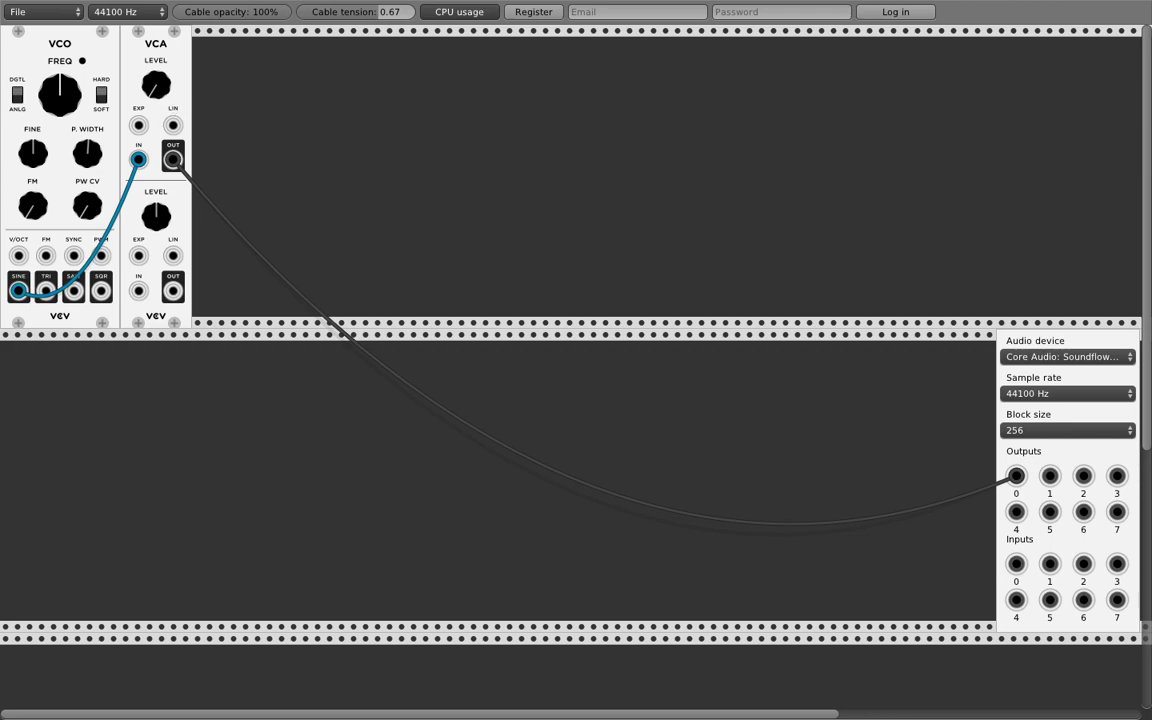
# Adjust the VCA level and VCO frequency by ear, ending with the frequency near centre and the level fully down
pyautogui.moveTo(150, 85); pyautogui.dragTo(150, 88)
pyautogui.moveTo(66, 93); pyautogui.dragTo(68, 143)
pyautogui.moveTo(156, 85); pyautogui.dragTo(156, 82)
# Add a Fundamental SEQ-3 module below the VCO and patch its ROW 1 output to the VCO's V/OCT input
pyautogui.rightClick(52, 440)
pyautogui.click(216, 710)
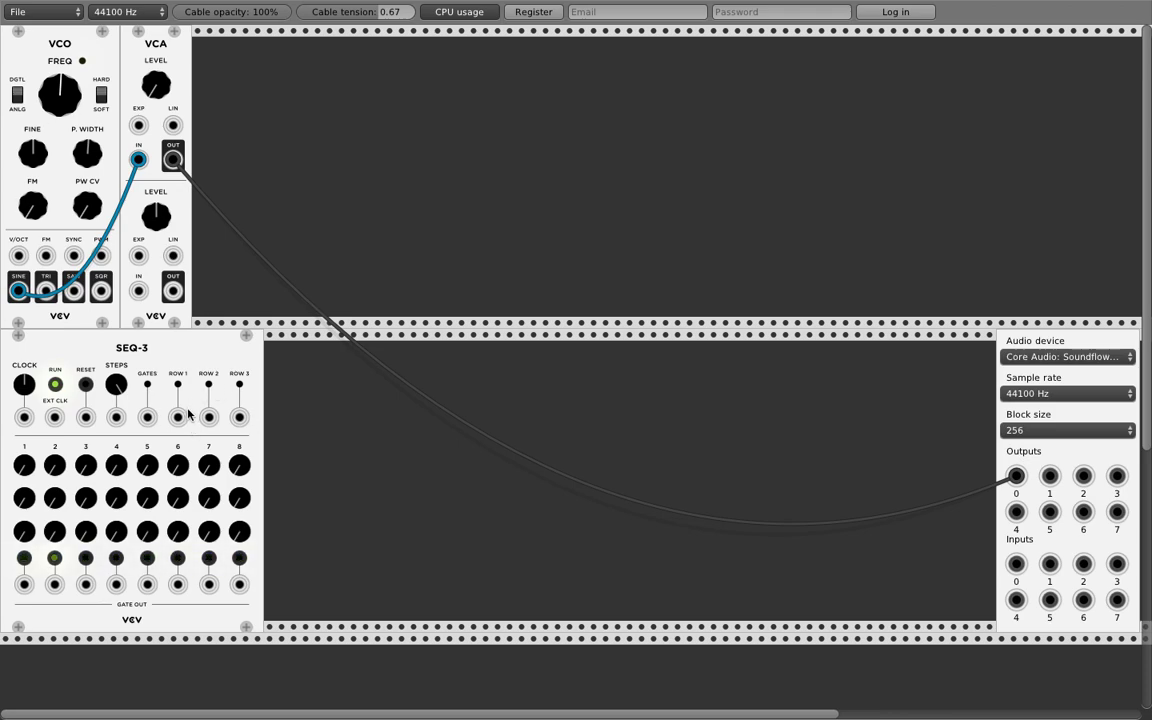
pyautogui.moveTo(177, 416); pyautogui.dragTo(18, 258)
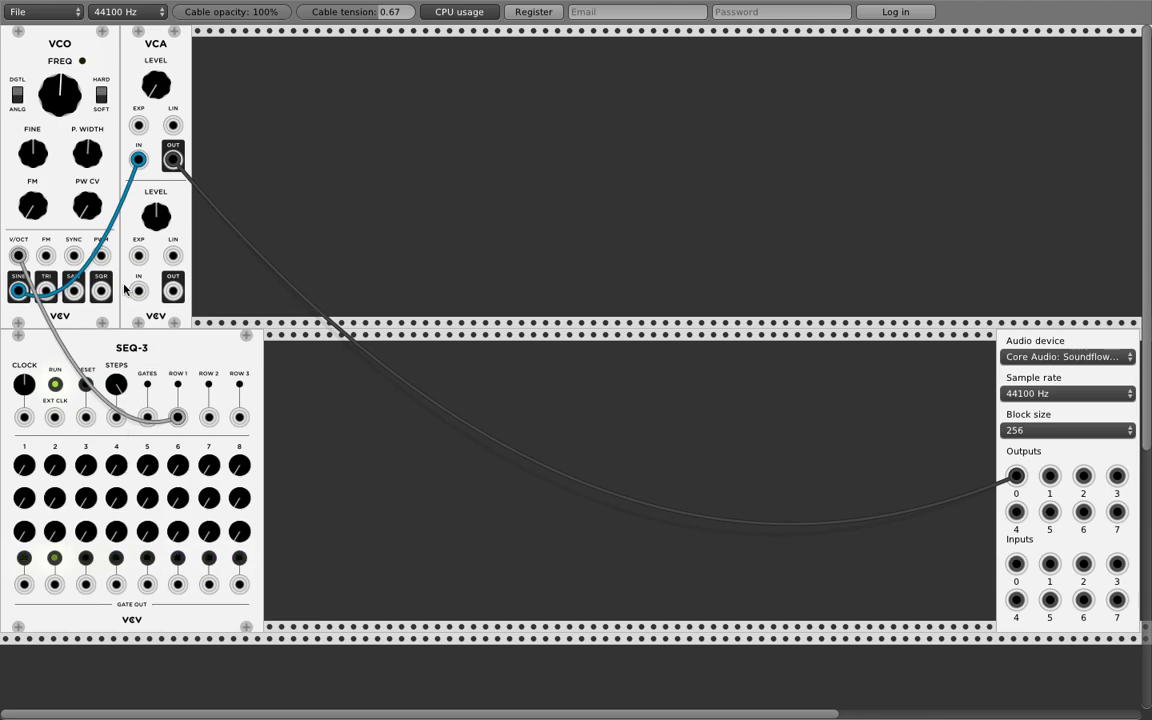
# Raise the upper VCA level slightly and set varied pitches with the first-row step knobs of the SEQ-3
pyautogui.moveTo(150, 84); pyautogui.dragTo(150, 108)
pyautogui.moveTo(80, 468); pyautogui.dragTo(178, 485)
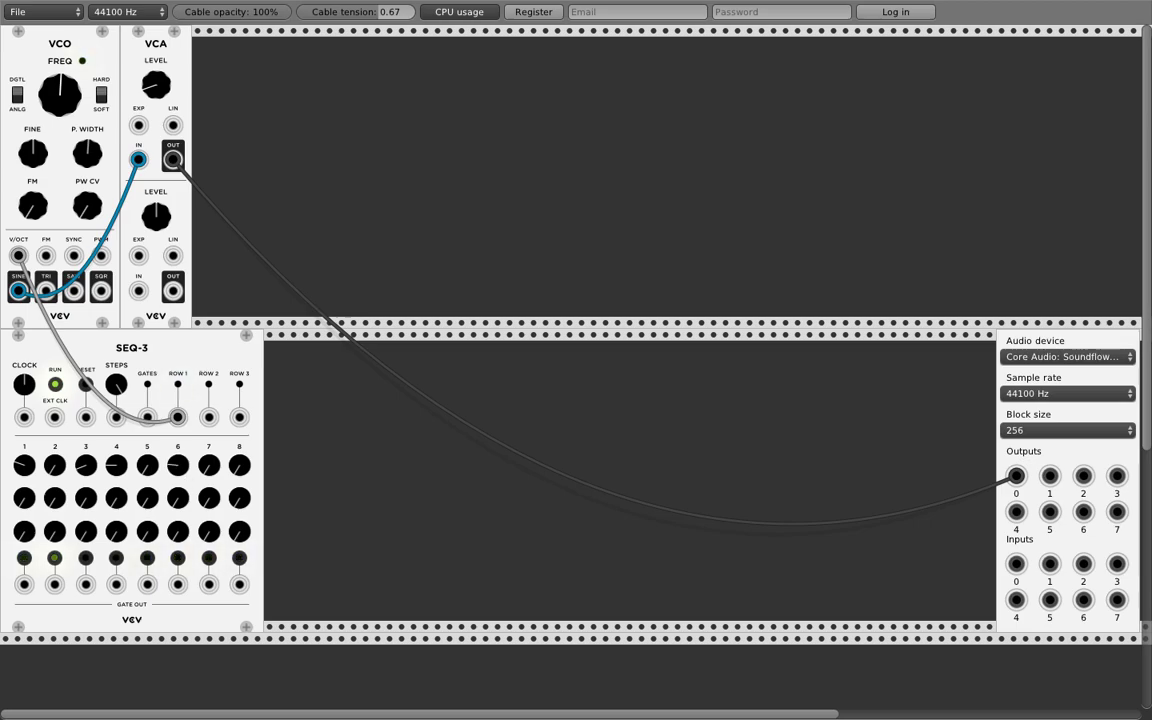
pyautogui.moveTo(208, 465); pyautogui.dragTo(208, 482)
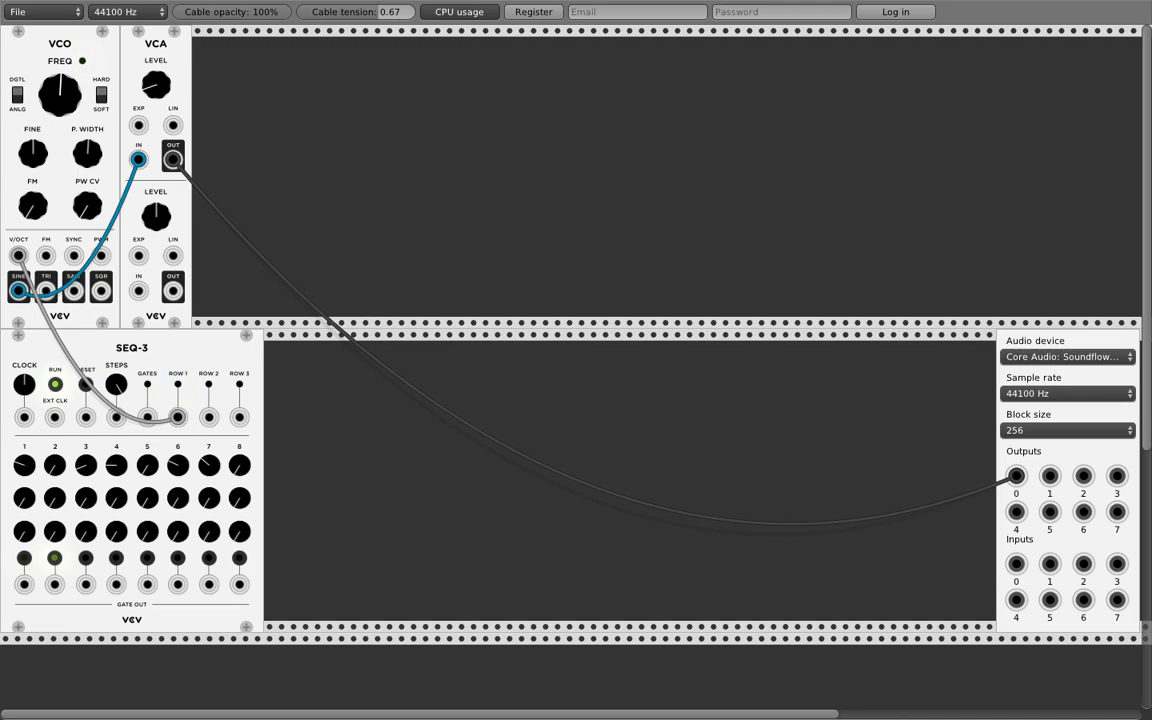
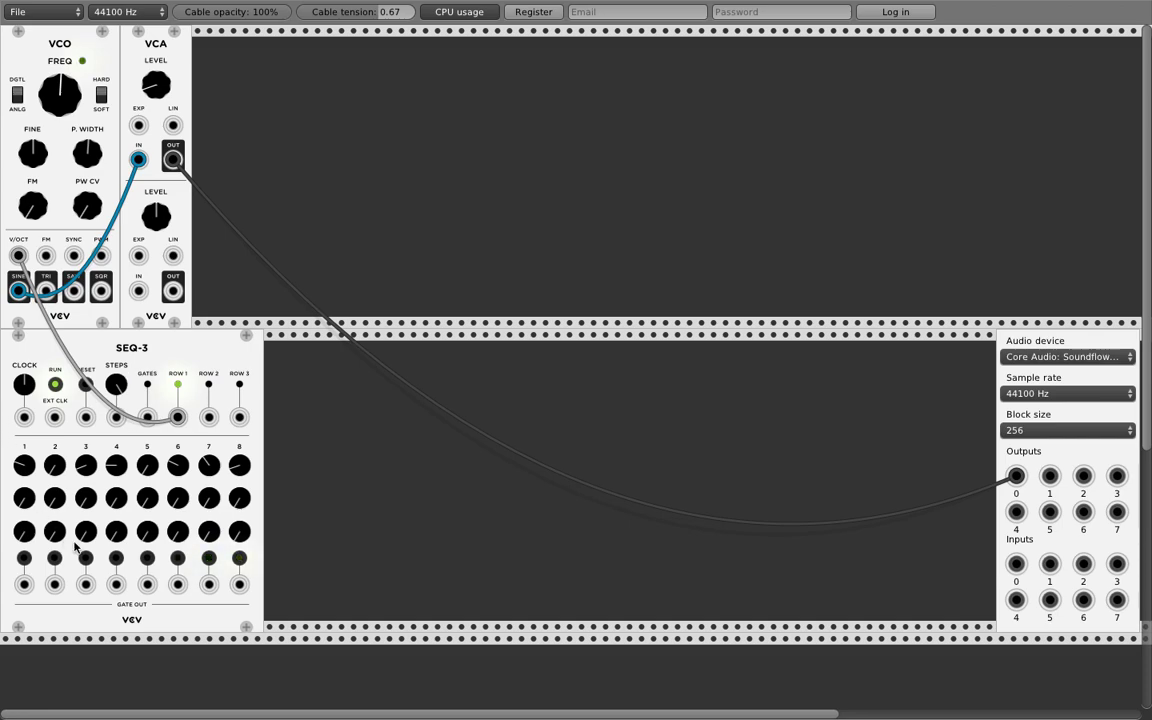
# Add a Fundamental ADSR module and place it directly against the VCA
pyautogui.rightClick(308, 192)
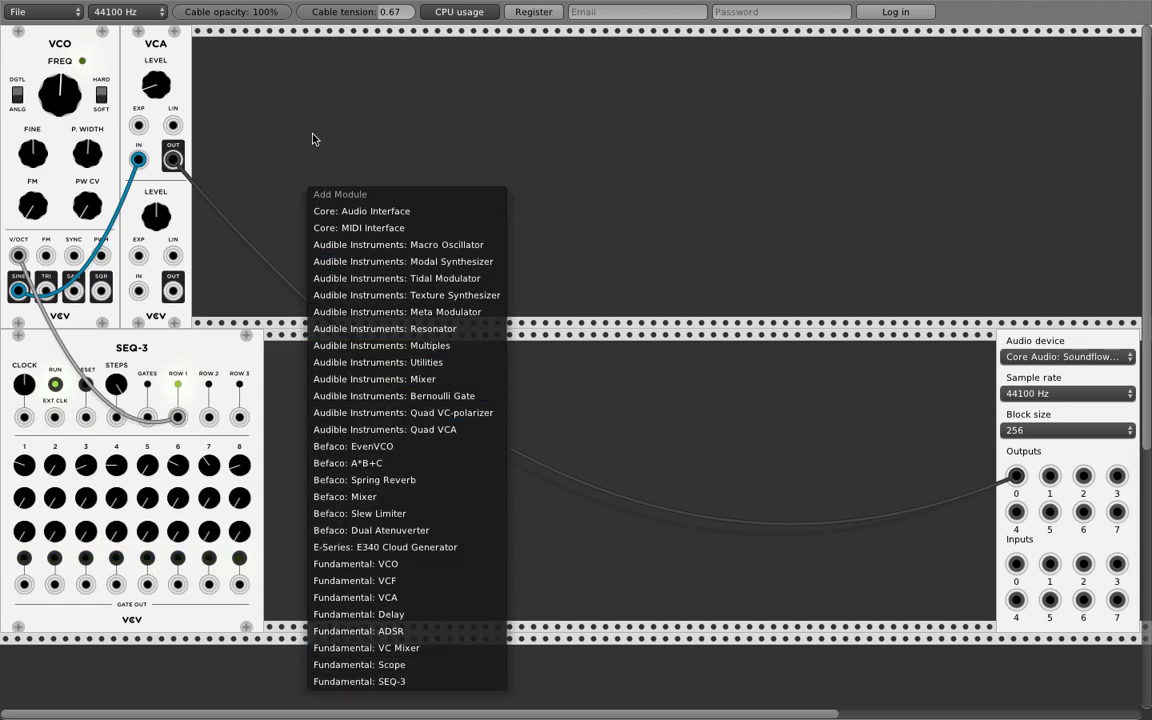
pyautogui.rightClick(294, 138)
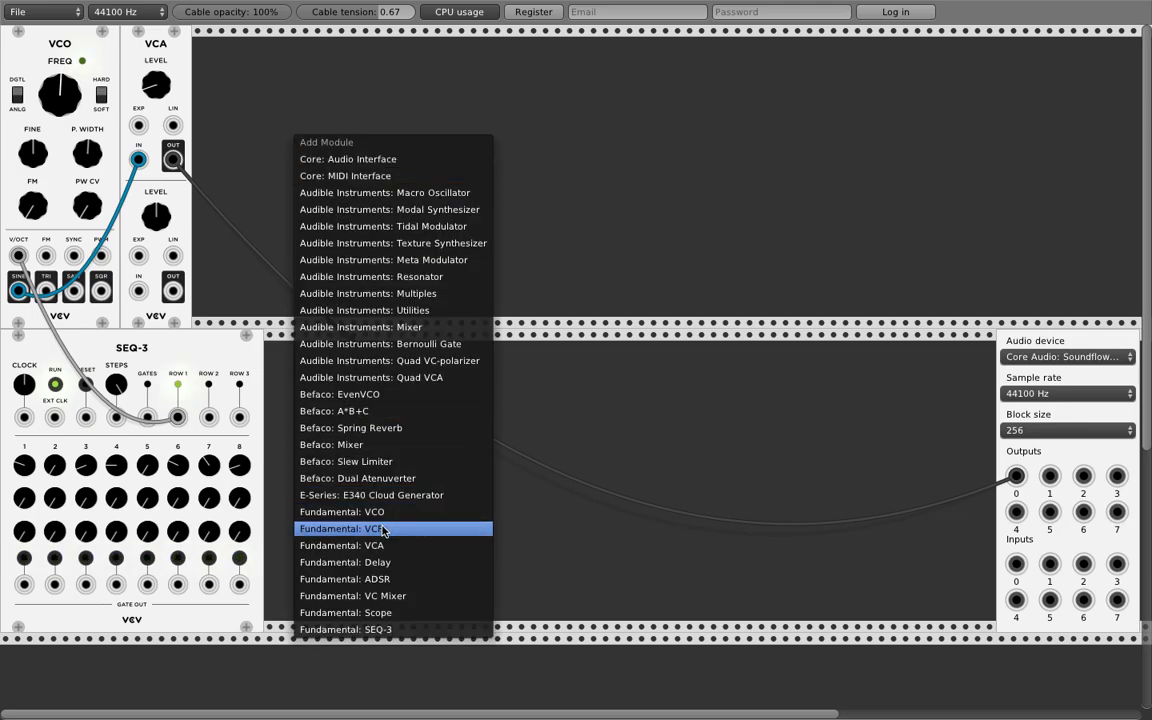
pyautogui.click(364, 586)
pyautogui.moveTo(272, 52); pyautogui.dragTo(233, 52)
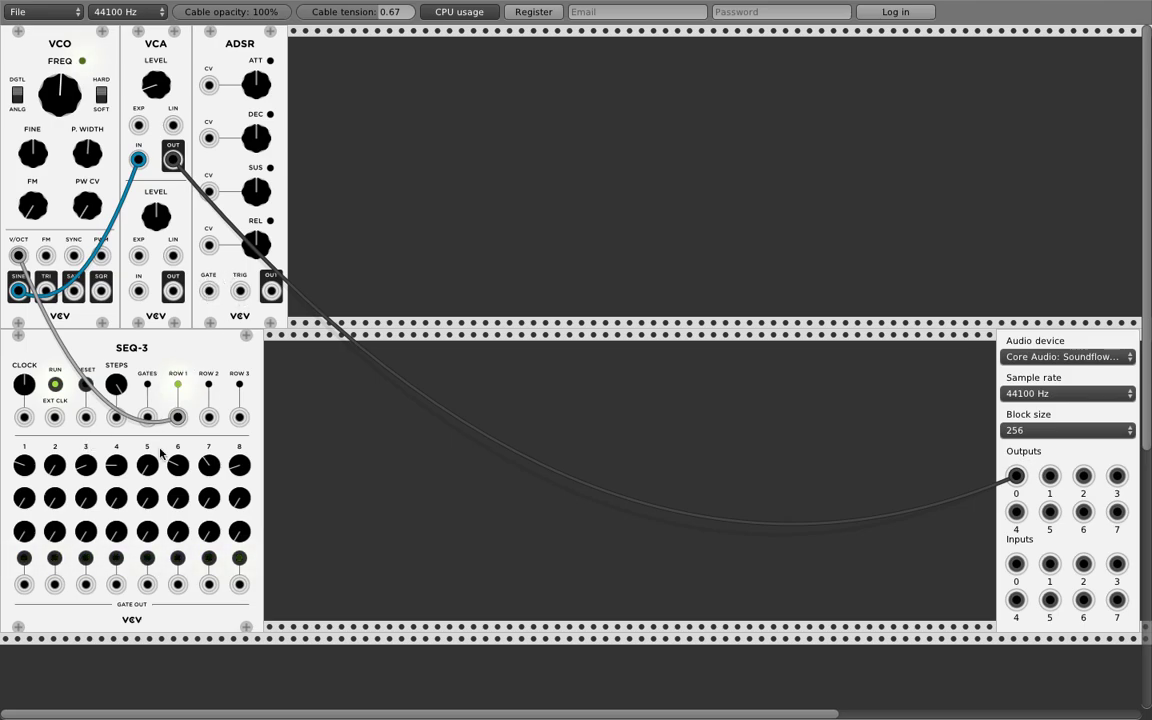
# Patch the SEQ-3's GATES output to the ADSR's GATE input and switch on the gates of steps 1, 3, 5 and 7
pyautogui.moveTo(148, 419); pyautogui.dragTo(208, 291)
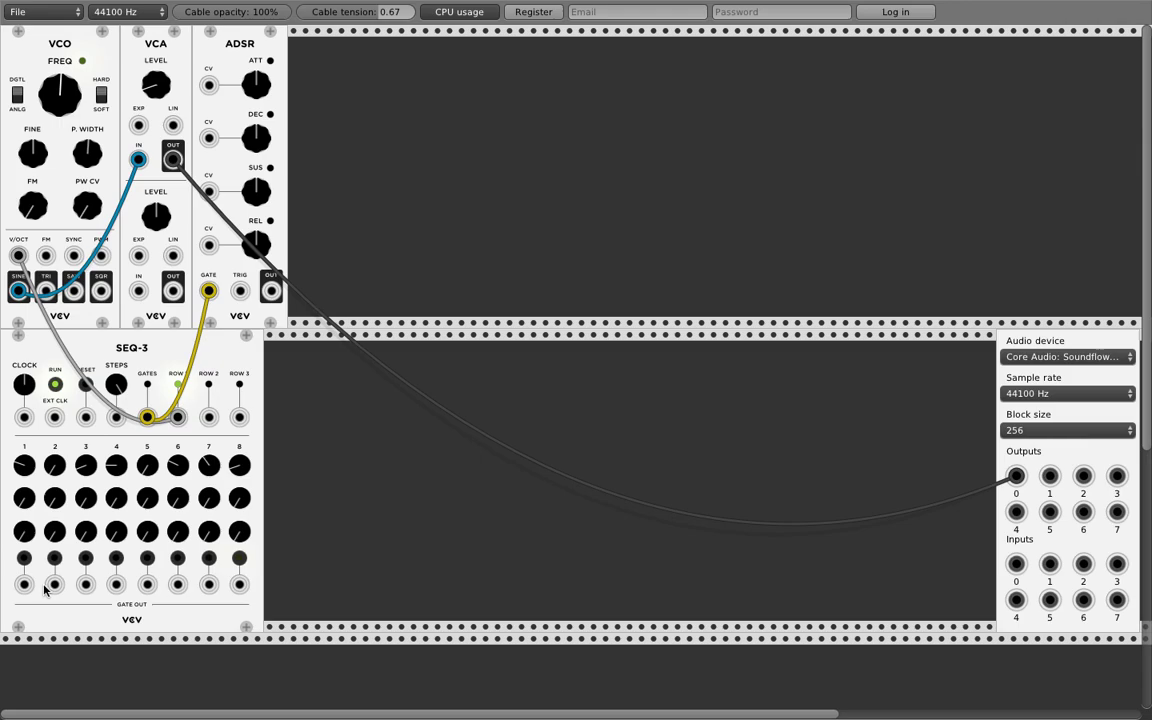
pyautogui.click(24, 558)
pyautogui.click(85, 558)
pyautogui.click(147, 558)
pyautogui.click(208, 558)
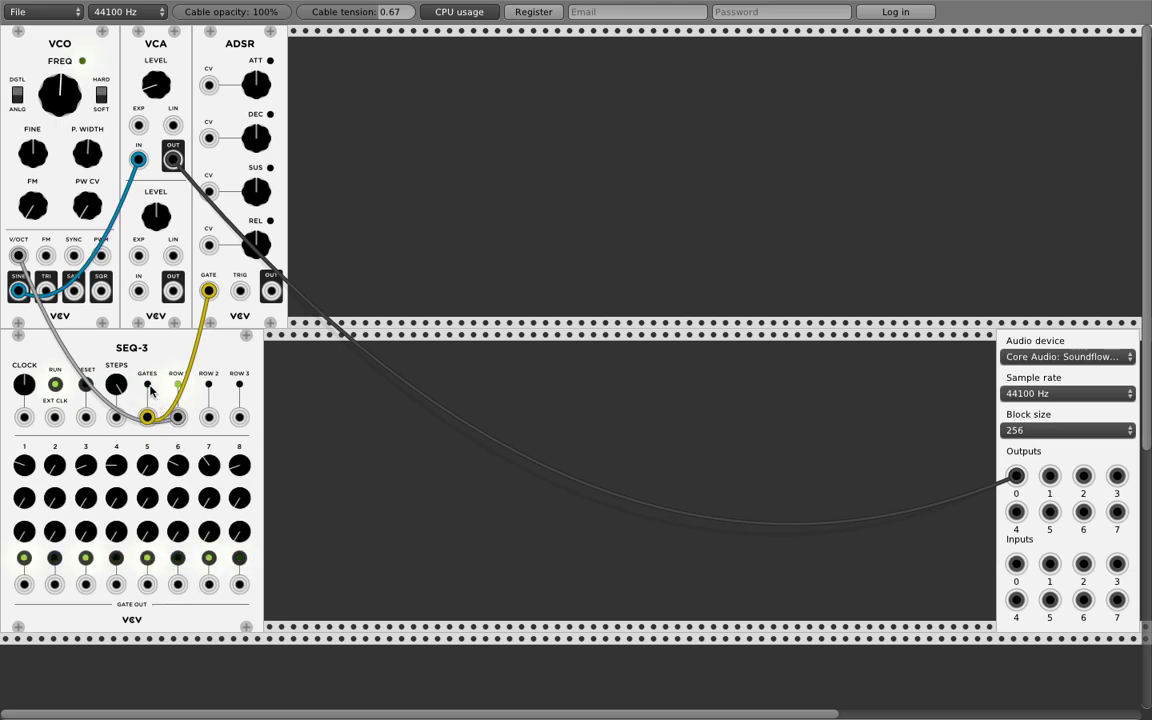
# Switch off the SEQ-3 gates of steps 3, 5 and 7, leaving only step 1 on
pyautogui.click(85, 558)
pyautogui.click(208, 558)
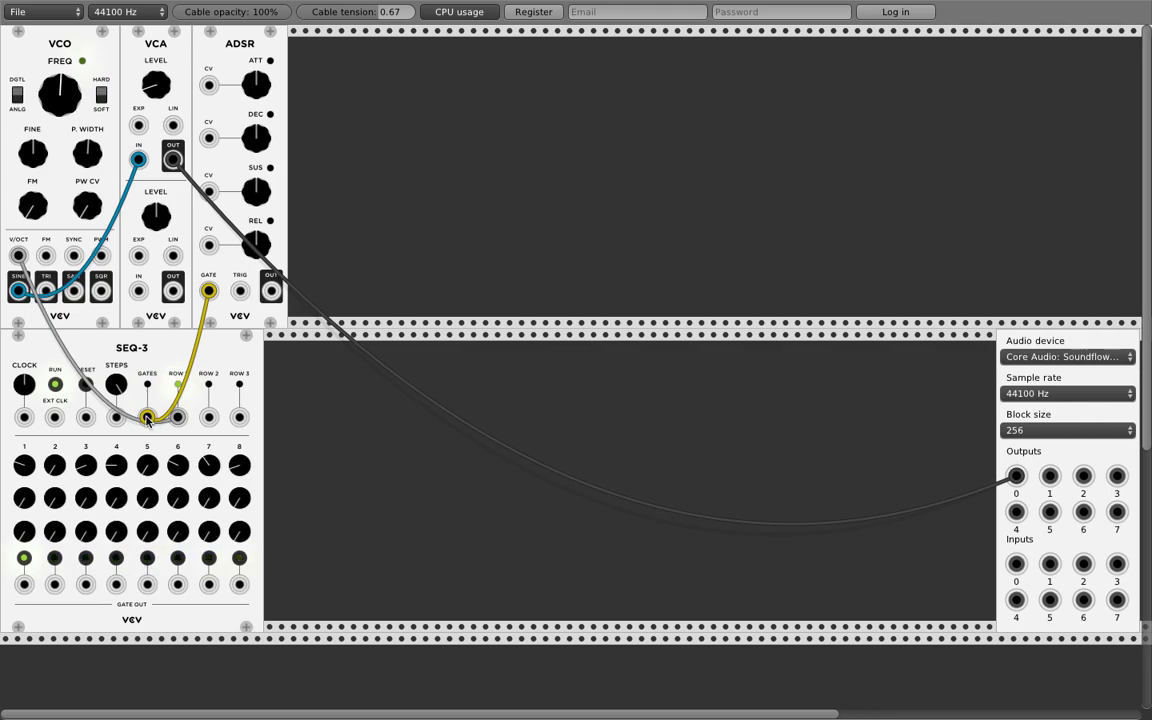
pyautogui.moveTo(208, 291)
pyautogui.mouseDown()
pyautogui.moveTo(175, 292)
pyautogui.moveTo(208, 291)
pyautogui.mouseUp()
# Patch the ADSR output to the upper VCA's LIN input, set attack to minimum and shorten decay and release
pyautogui.moveTo(271, 291); pyautogui.dragTo(173, 125)
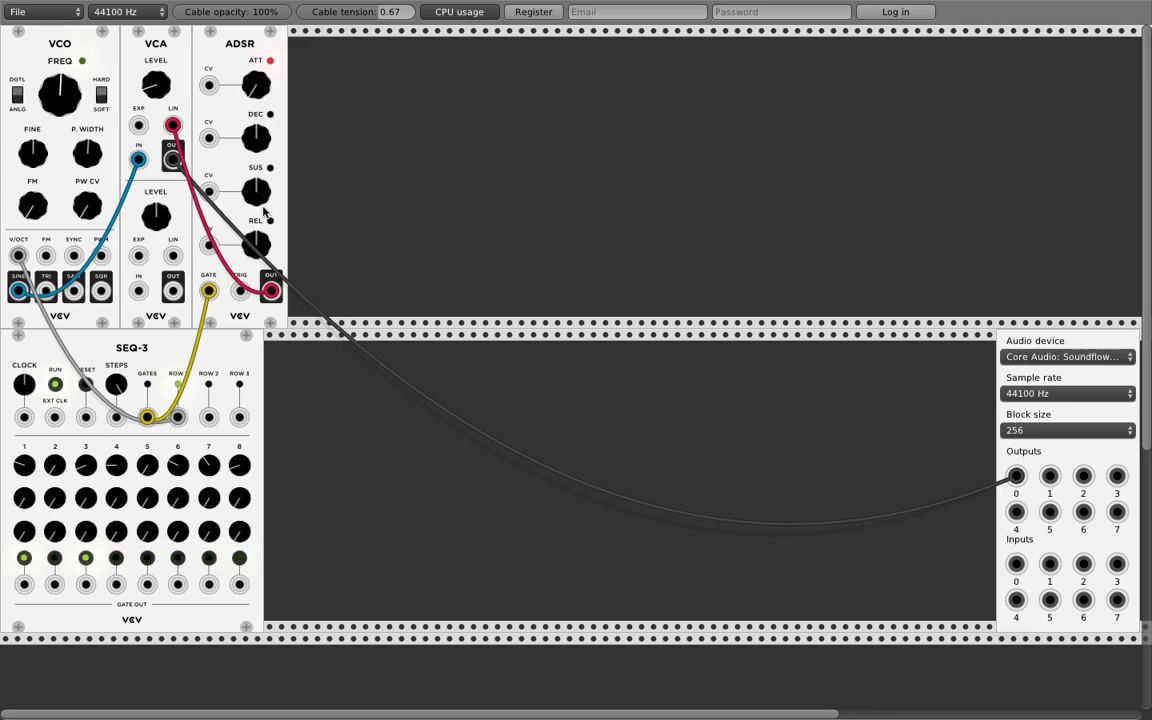
pyautogui.moveTo(258, 255); pyautogui.dragTo(258, 240)
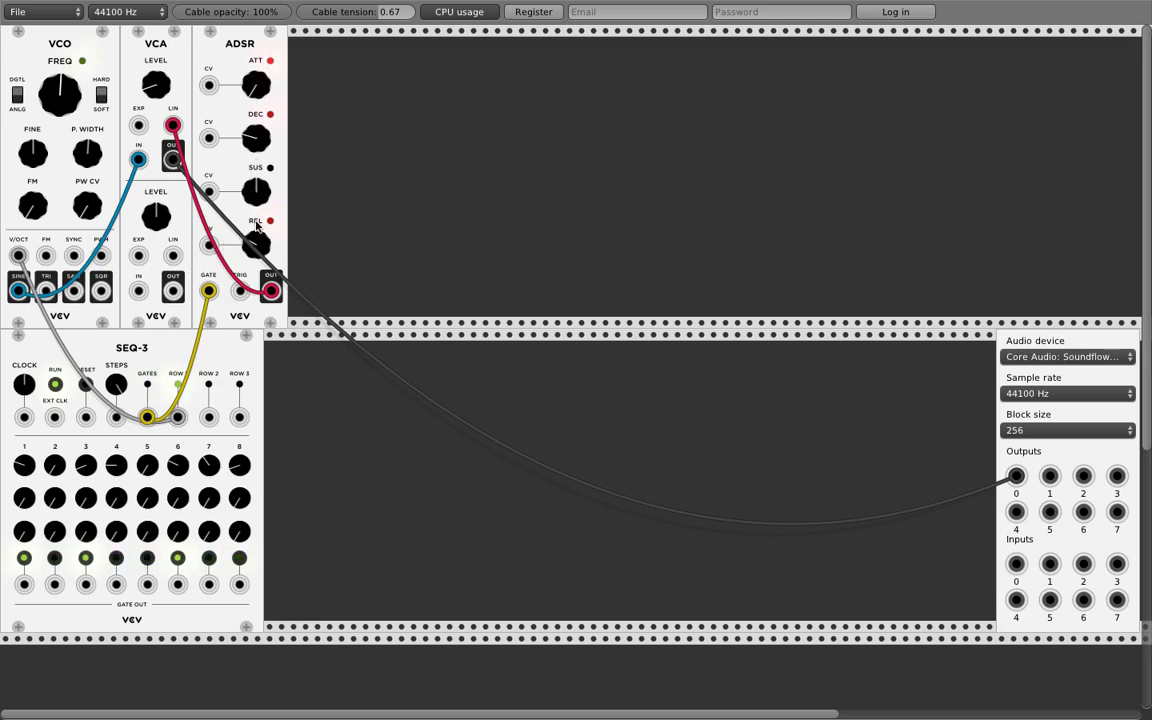
pyautogui.moveTo(259, 253); pyautogui.dragTo(259, 208)
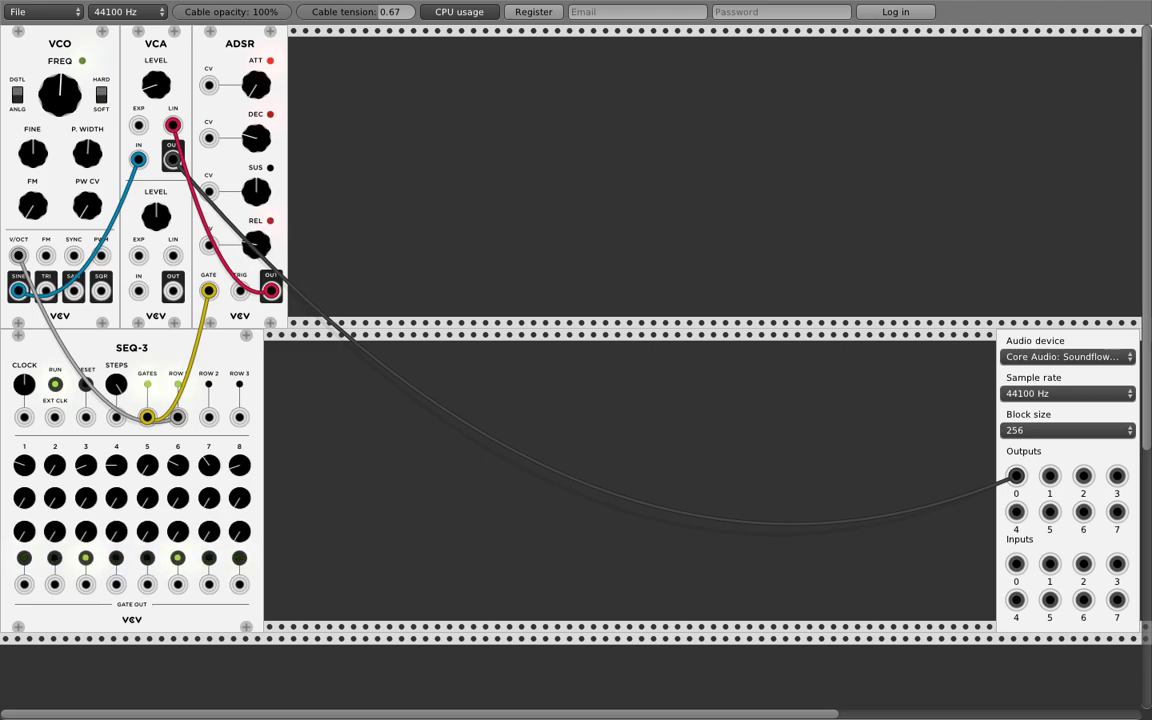
pyautogui.moveTo(273, 133); pyautogui.dragTo(273, 128)
# Insert a Fundamental VCF module between the VCA and the ADSR, leaving no gaps between the modules
pyautogui.moveTo(219, 42); pyautogui.dragTo(370, 60)
pyautogui.rightClick(260, 97)
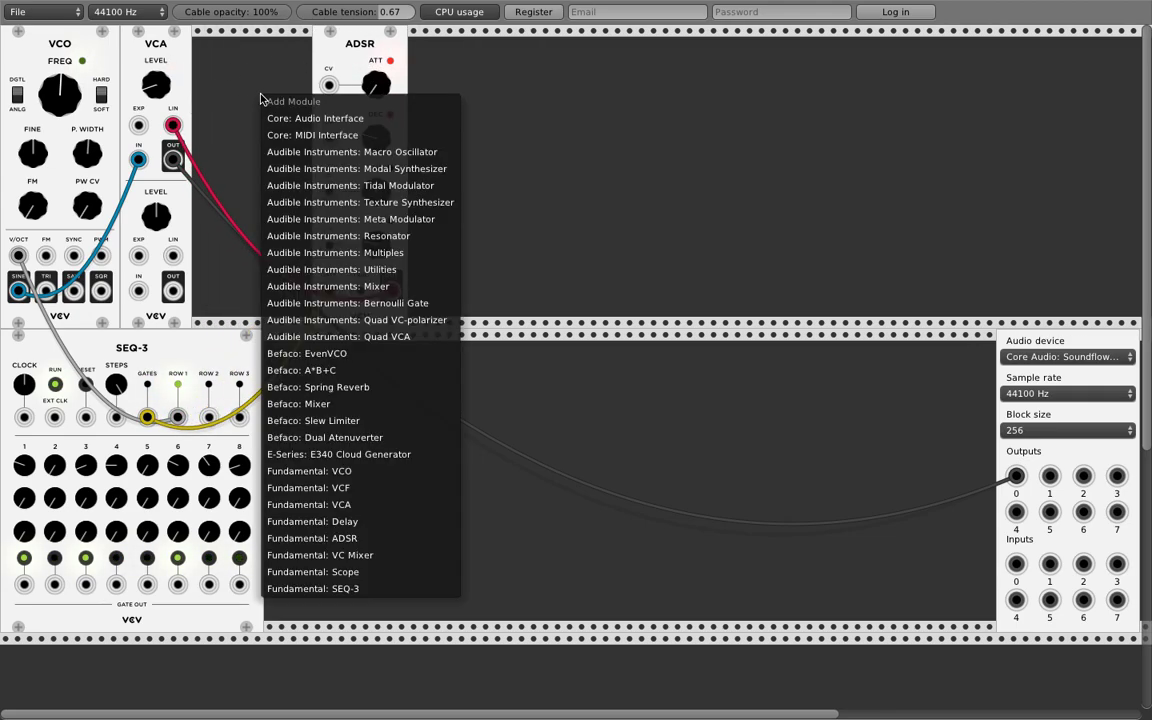
pyautogui.click(305, 488)
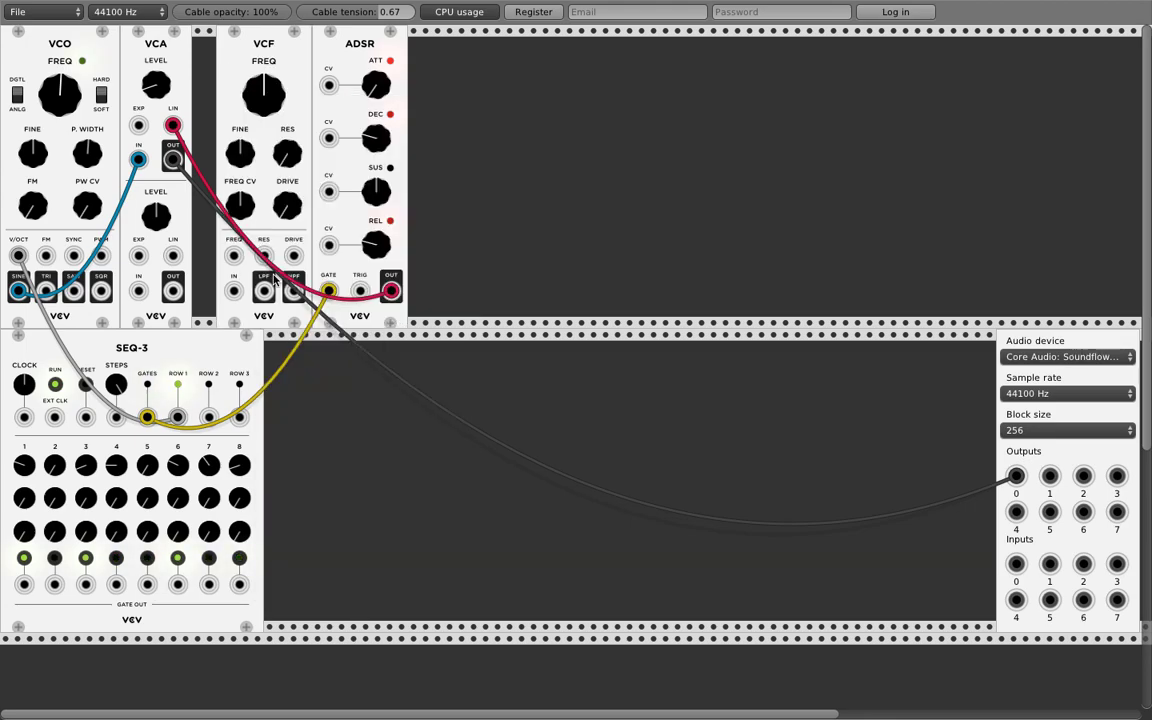
pyautogui.moveTo(262, 37); pyautogui.dragTo(238, 37)
pyautogui.moveTo(342, 55); pyautogui.dragTo(318, 55)
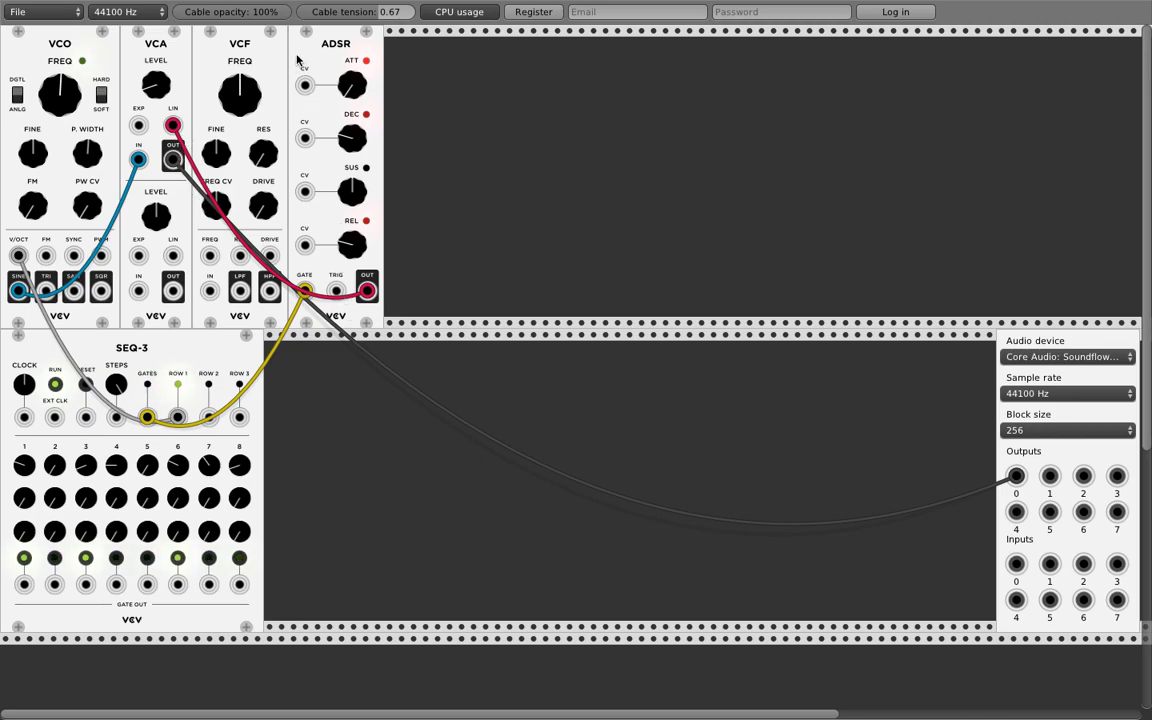
pyautogui.moveTo(307, 47)
pyautogui.mouseDown()
pyautogui.moveTo(355, 47)
pyautogui.moveTo(315, 42)
pyautogui.mouseUp()
# Route the VCA output through the VCF's LPF output to audio output 0, and feed the VCA from the VCO's SAW output
pyautogui.moveTo(1014, 477); pyautogui.dragTo(212, 300)
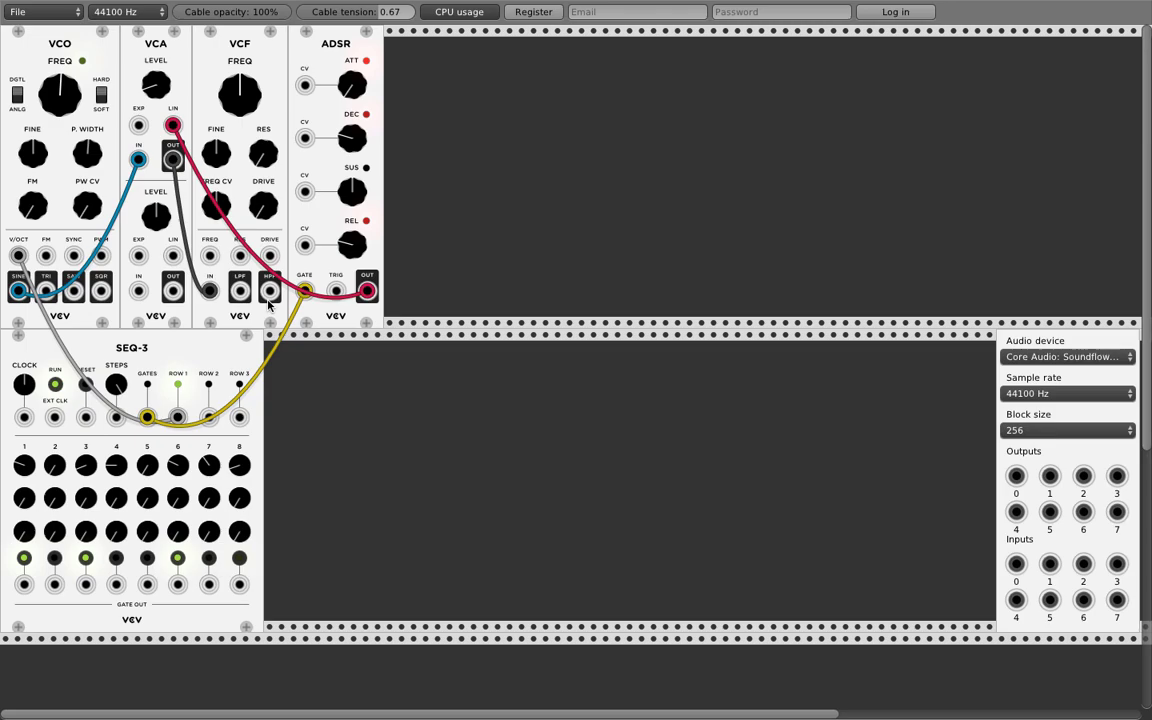
pyautogui.moveTo(532, 352); pyautogui.dragTo(1016, 476)
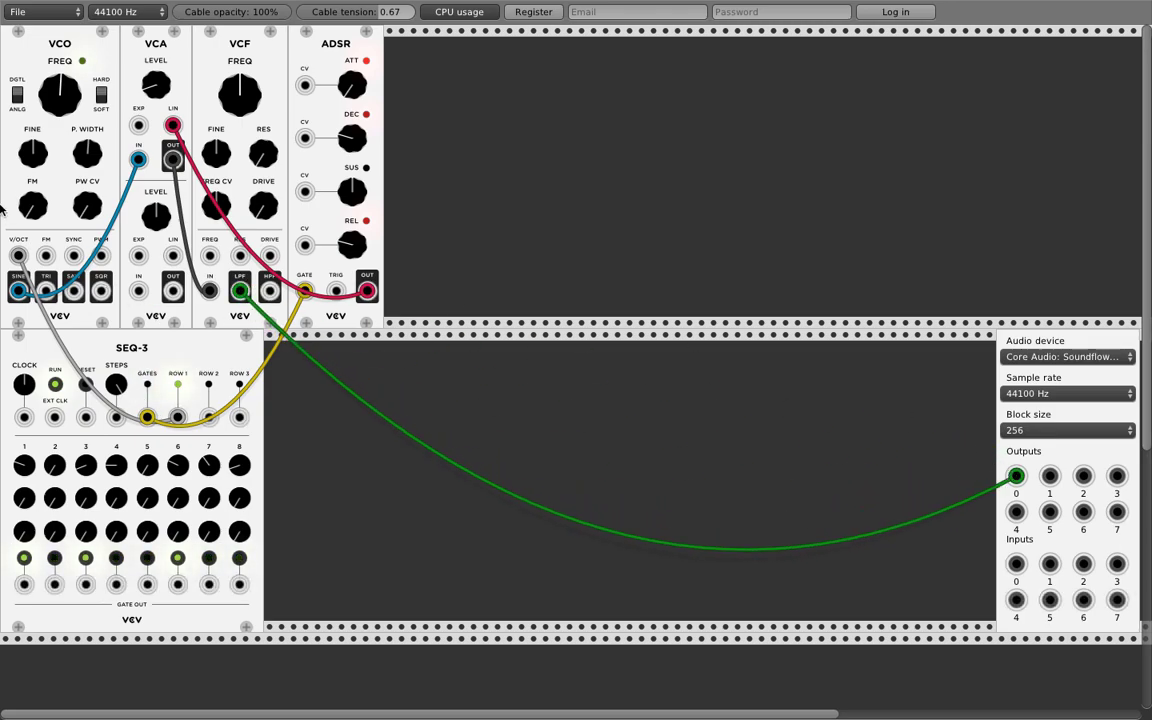
pyautogui.moveTo(230, 100)
pyautogui.mouseDown()
pyautogui.moveTo(230, 80)
pyautogui.moveTo(230, 99)
pyautogui.mouseUp()
pyautogui.moveTo(18, 291); pyautogui.dragTo(73, 291)
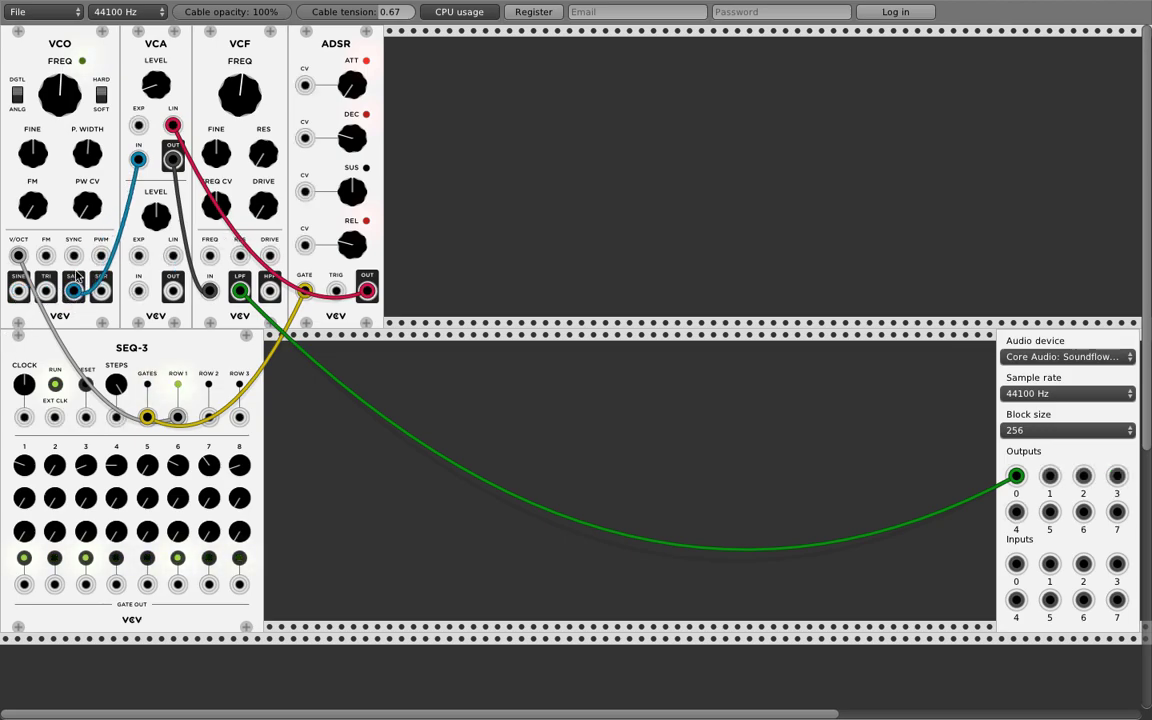
# Lower the VCO frequency and set the VCF to a cutoff below centre with resonance around the middle
pyautogui.moveTo(244, 100); pyautogui.dragTo(244, 62)
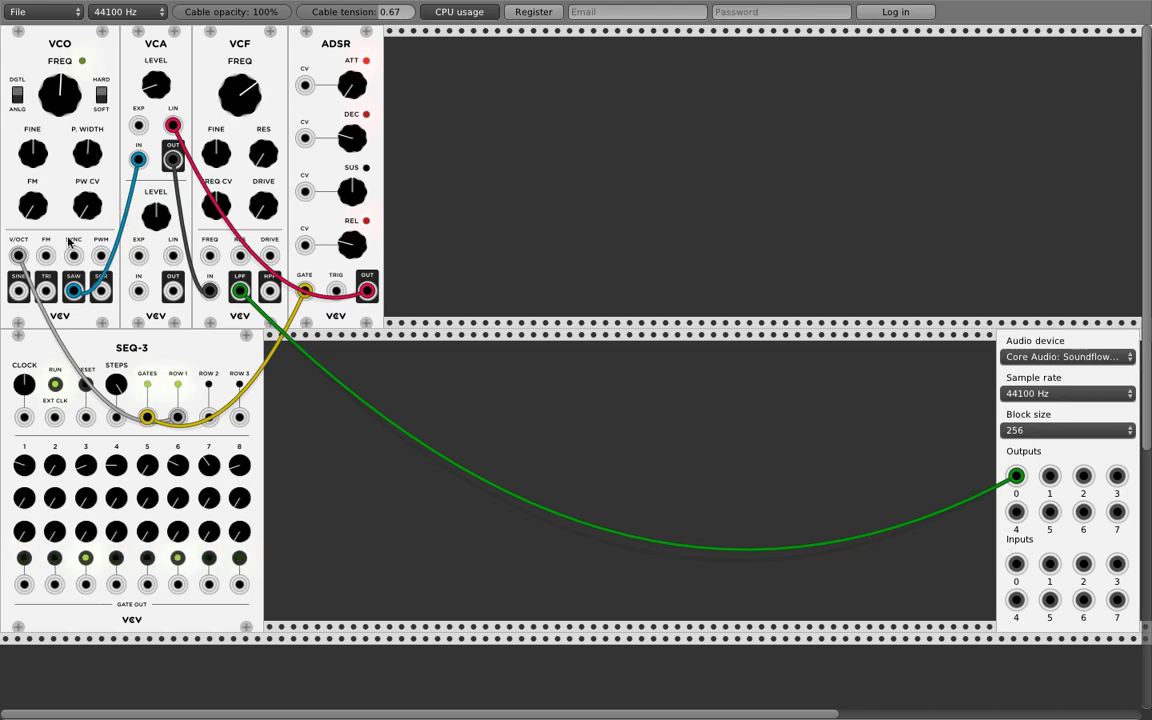
pyautogui.moveTo(57, 93); pyautogui.dragTo(57, 56)
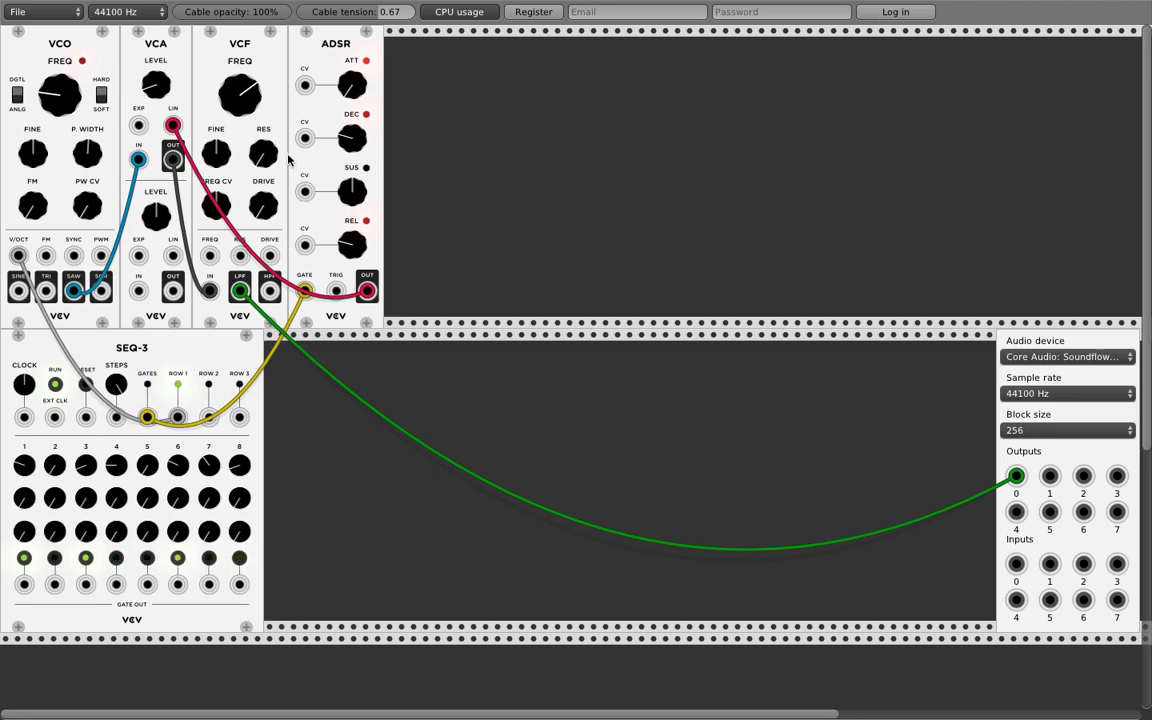
pyautogui.moveTo(237, 122)
pyautogui.mouseDown()
pyautogui.moveTo(238, 140)
pyautogui.moveTo(241, 100)
pyautogui.mouseUp()
pyautogui.moveTo(236, 108); pyautogui.dragTo(236, 140)
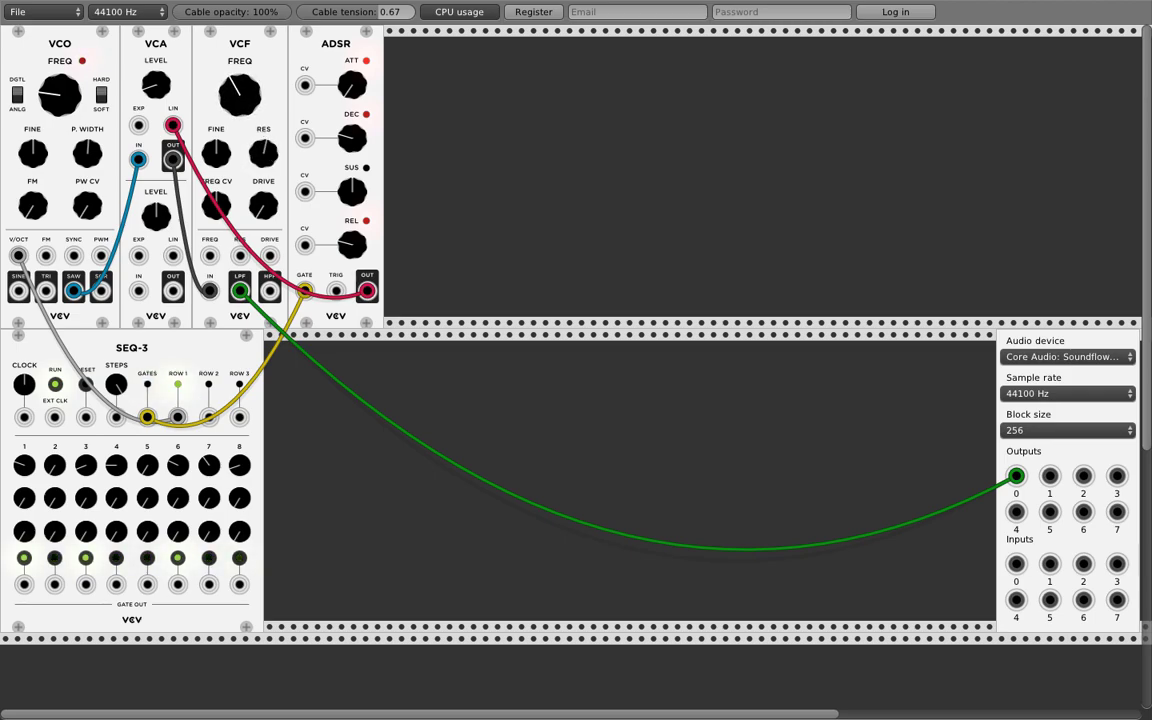
# Raise the upper VCA level and fine-tune the VCF to a cutoff slightly below centre with resonance above the middle
pyautogui.moveTo(172, 80); pyautogui.dragTo(172, 62)
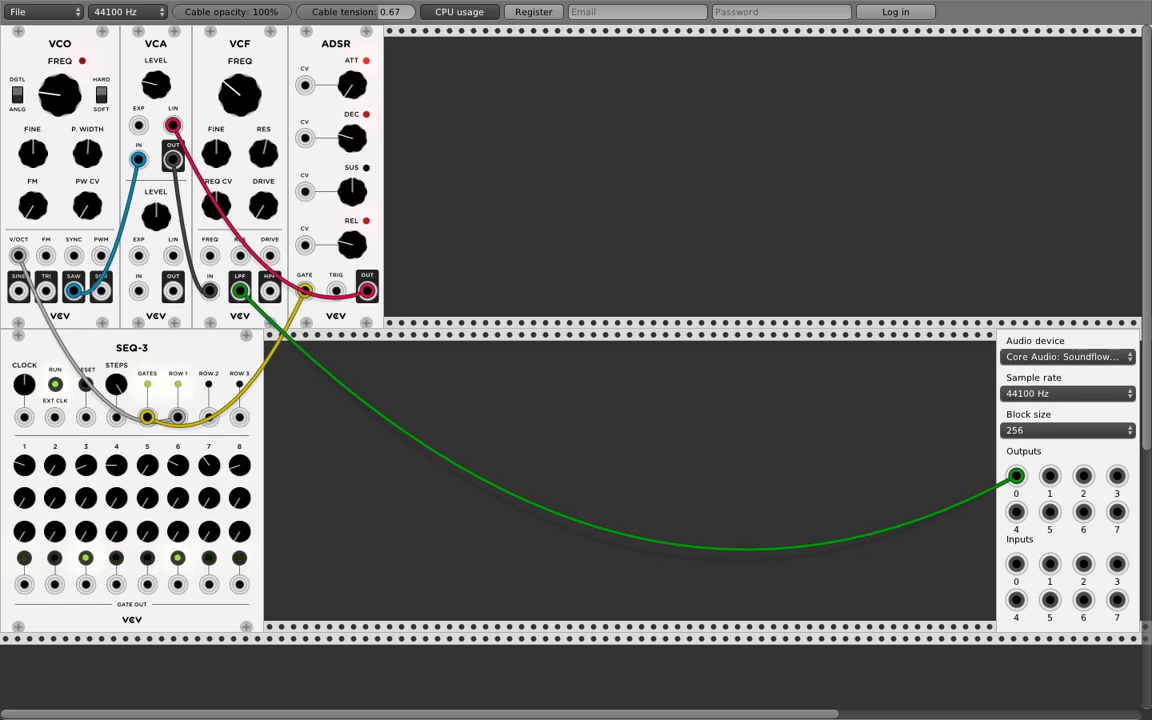
pyautogui.moveTo(222, 97)
pyautogui.mouseDown()
pyautogui.moveTo(222, 69)
pyautogui.moveTo(222, 84)
pyautogui.mouseUp()
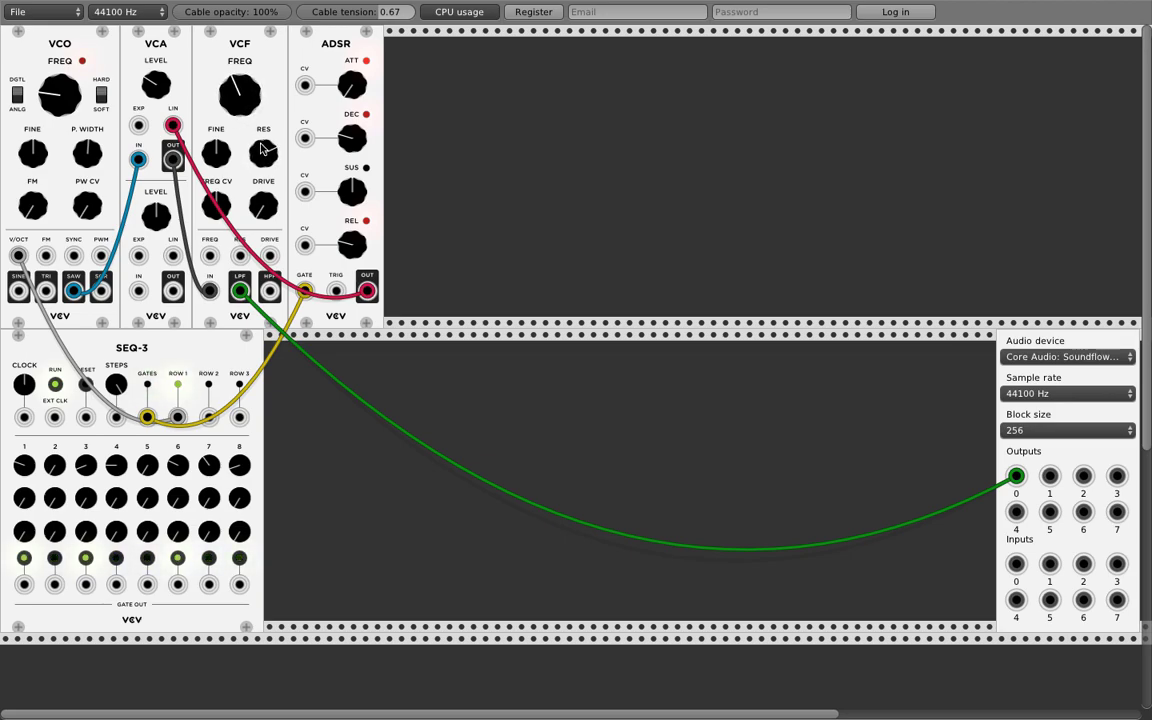
pyautogui.moveTo(232, 110); pyautogui.dragTo(264, 161)
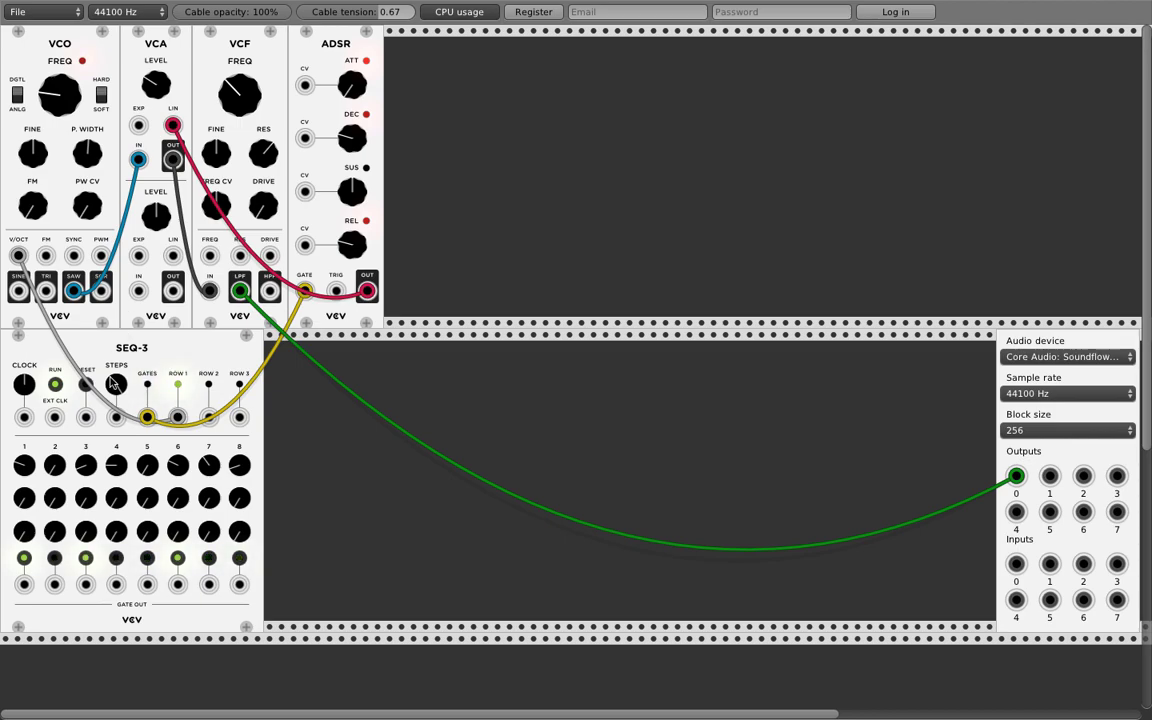
pyautogui.moveTo(267, 156); pyautogui.dragTo(267, 140)
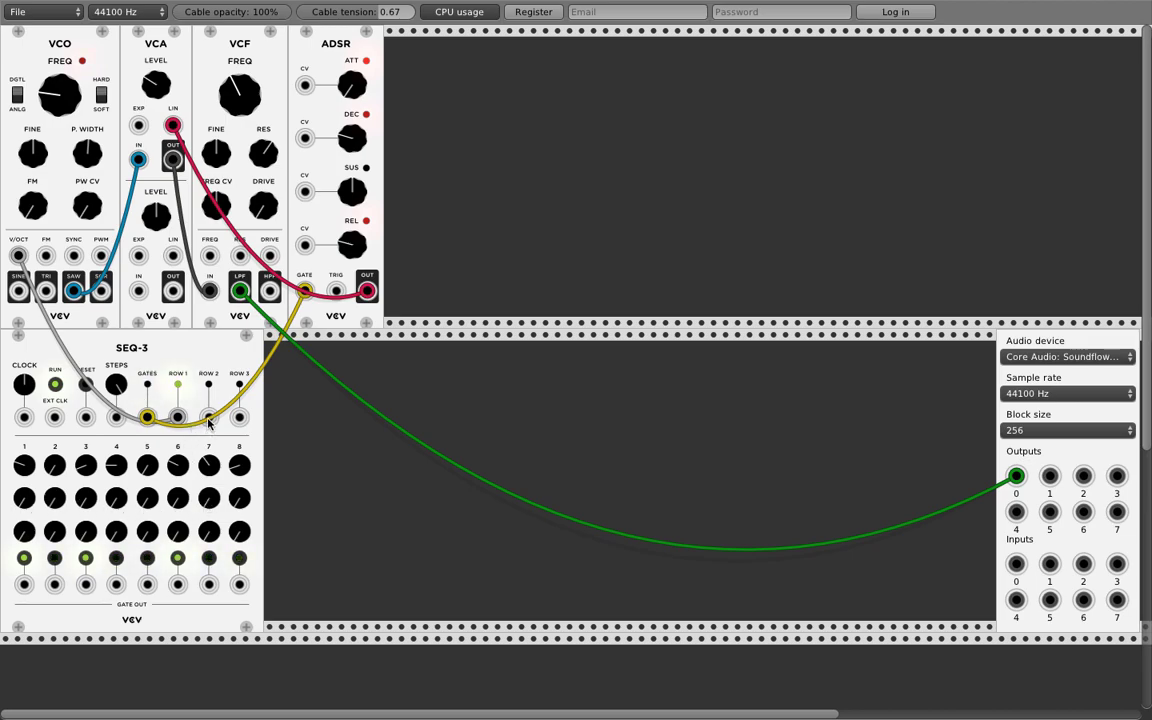
# Modulate the VCF's FREQ input from the SEQ-3's ROW 2 output, turning up FREQ CV and the second-row knobs of steps 1 and 3
pyautogui.moveTo(208, 420); pyautogui.dragTo(208, 260)
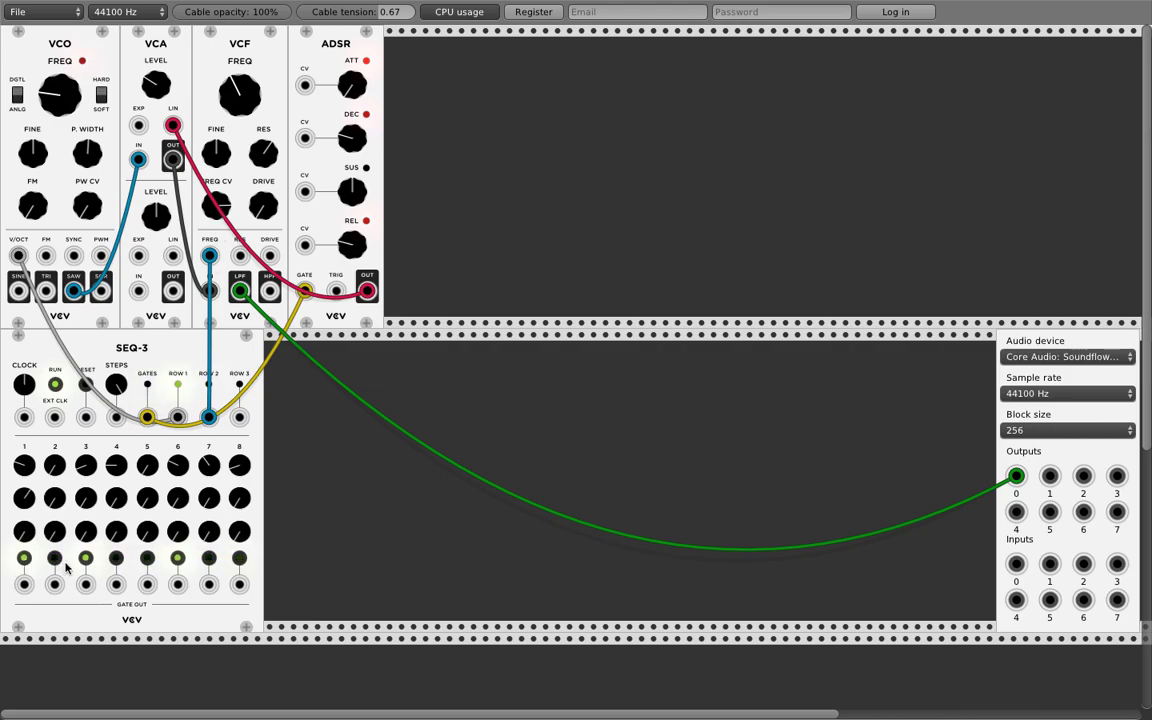
pyautogui.moveTo(90, 505); pyautogui.dragTo(90, 495)
# Add a second SEQ-3 module directly beside the existing SEQ-3 in the lower row
pyautogui.rightClick(318, 483)
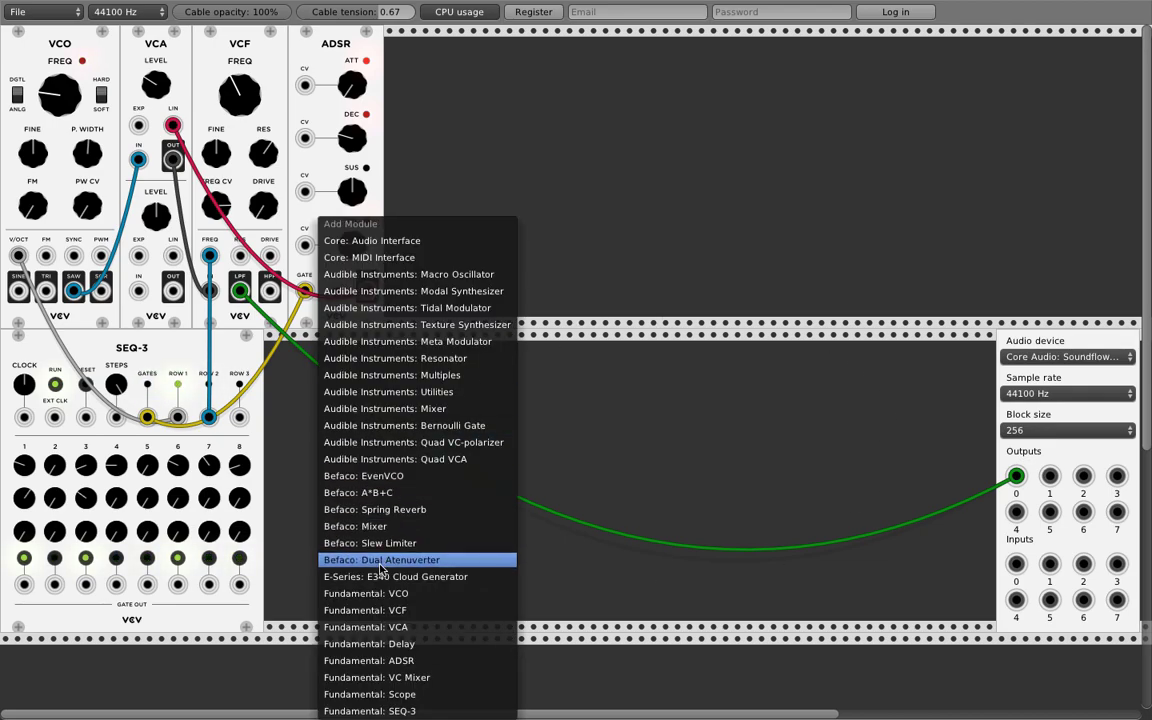
pyautogui.click(421, 711)
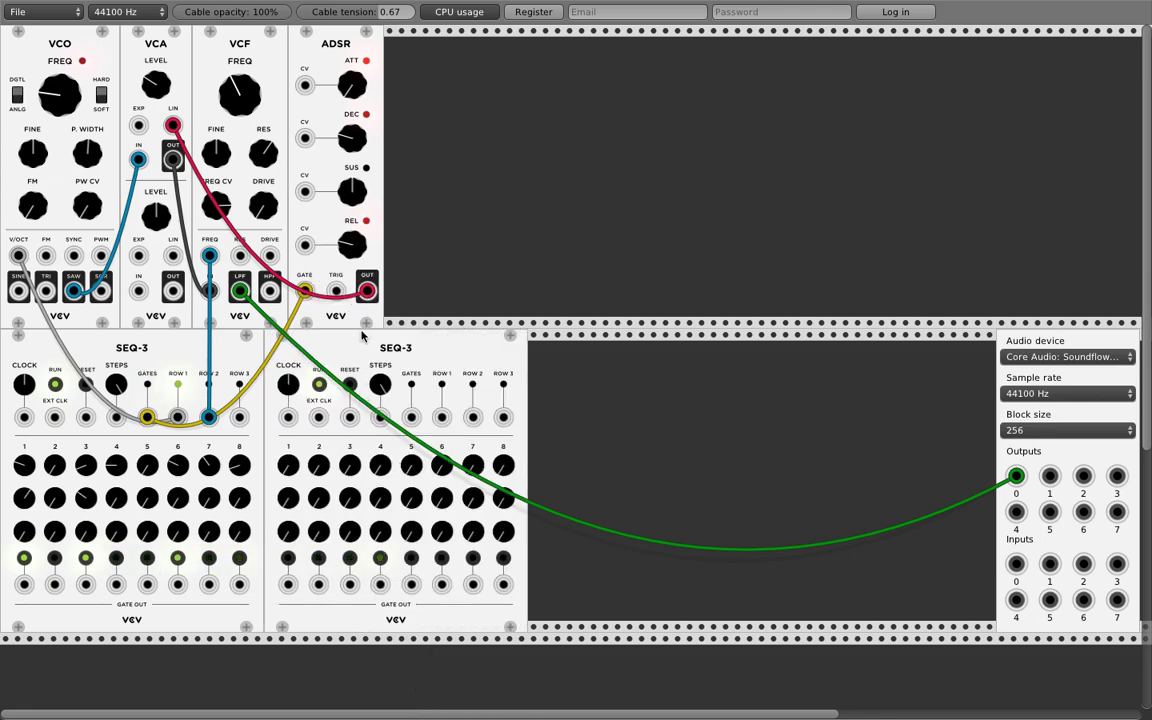
pyautogui.scroll(-1, 3, 586)
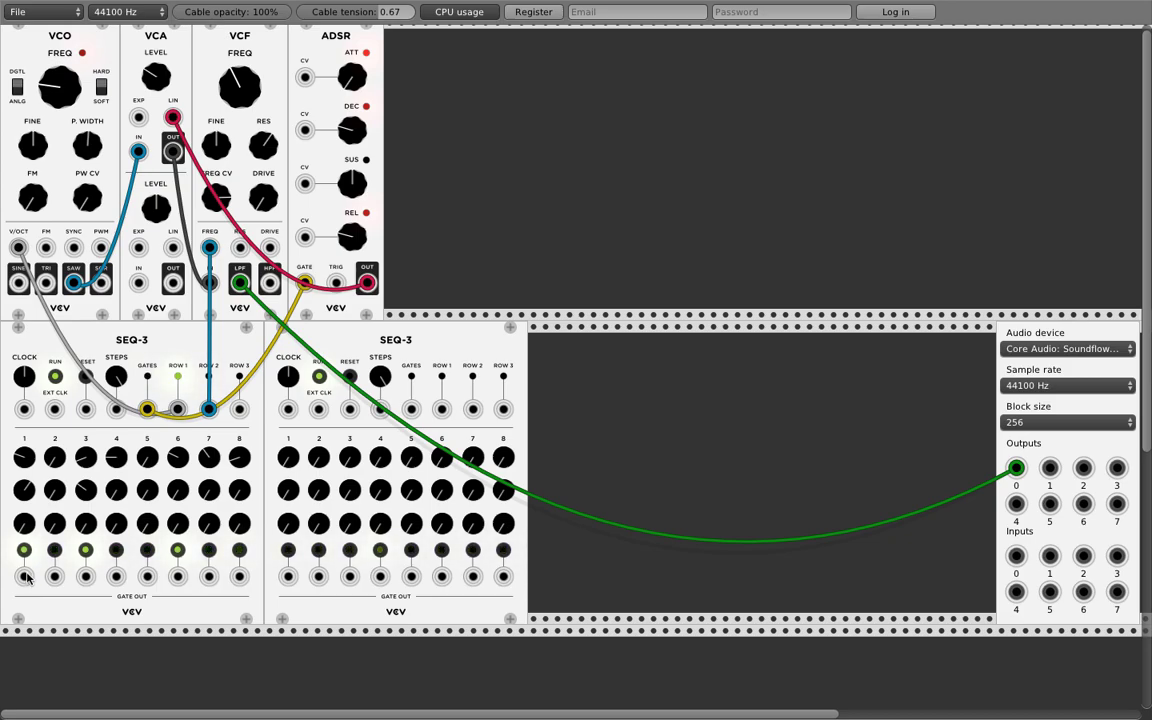
# Try to reset the second SEQ-3 from the first SEQ-3's step 1 gate output
pyautogui.moveTo(25, 579); pyautogui.dragTo(25, 582)
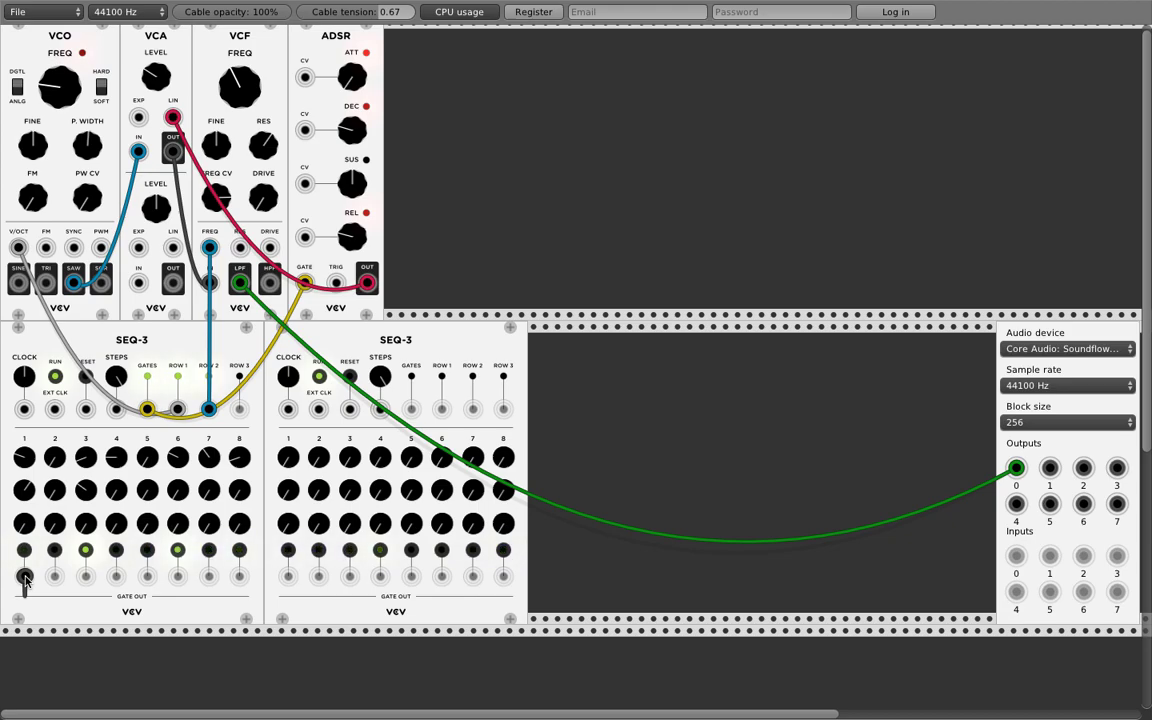
pyautogui.moveTo(25, 582); pyautogui.dragTo(349, 410)
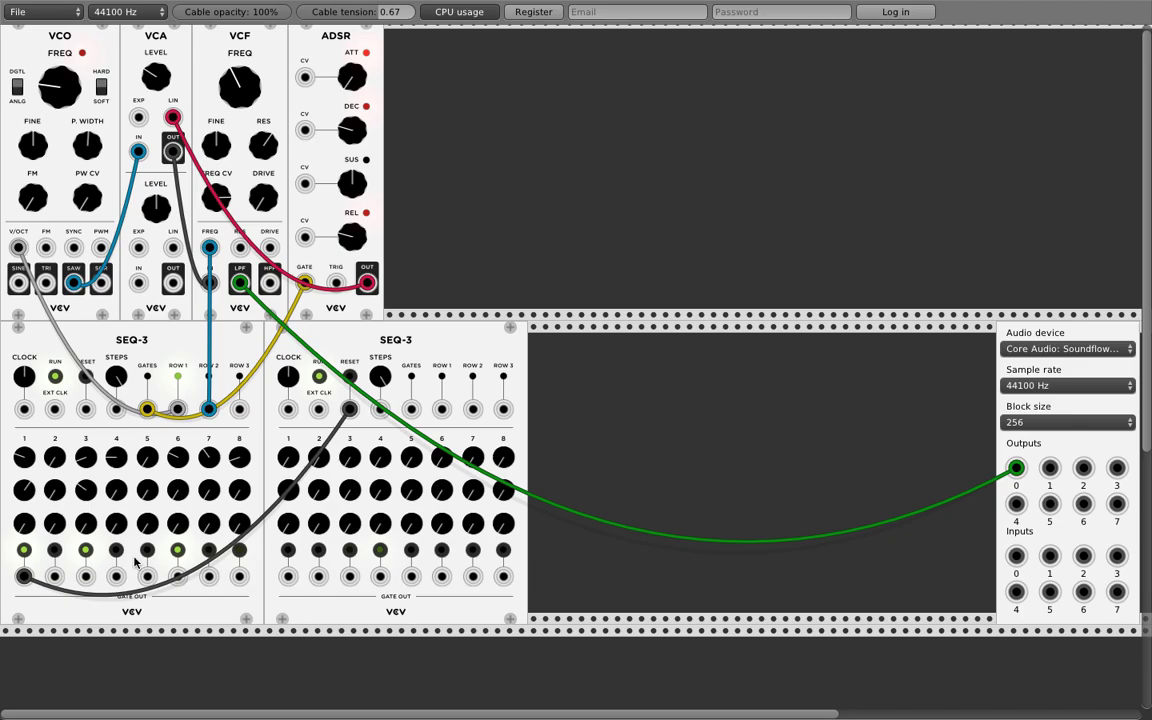
pyautogui.rightClick(349, 410)
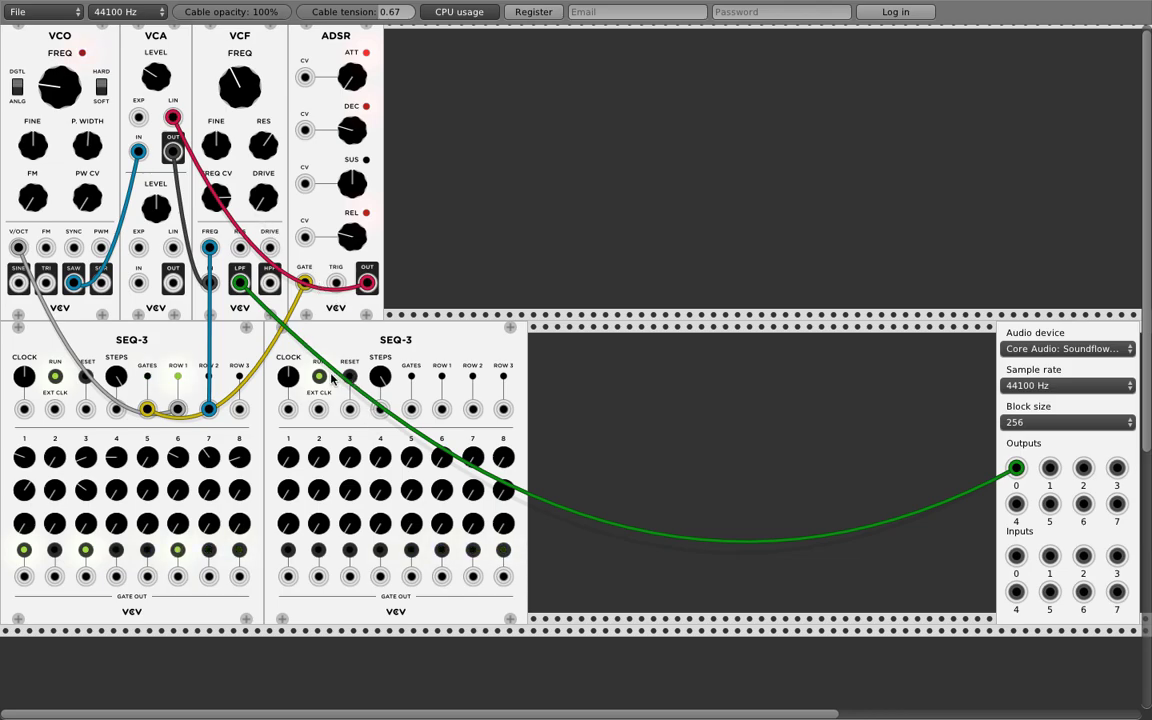
# Replace the modulation cable on the VCF's FREQ input with one from the second SEQ-3's ROW 1 output
pyautogui.moveTo(209, 247); pyautogui.dragTo(205, 262)
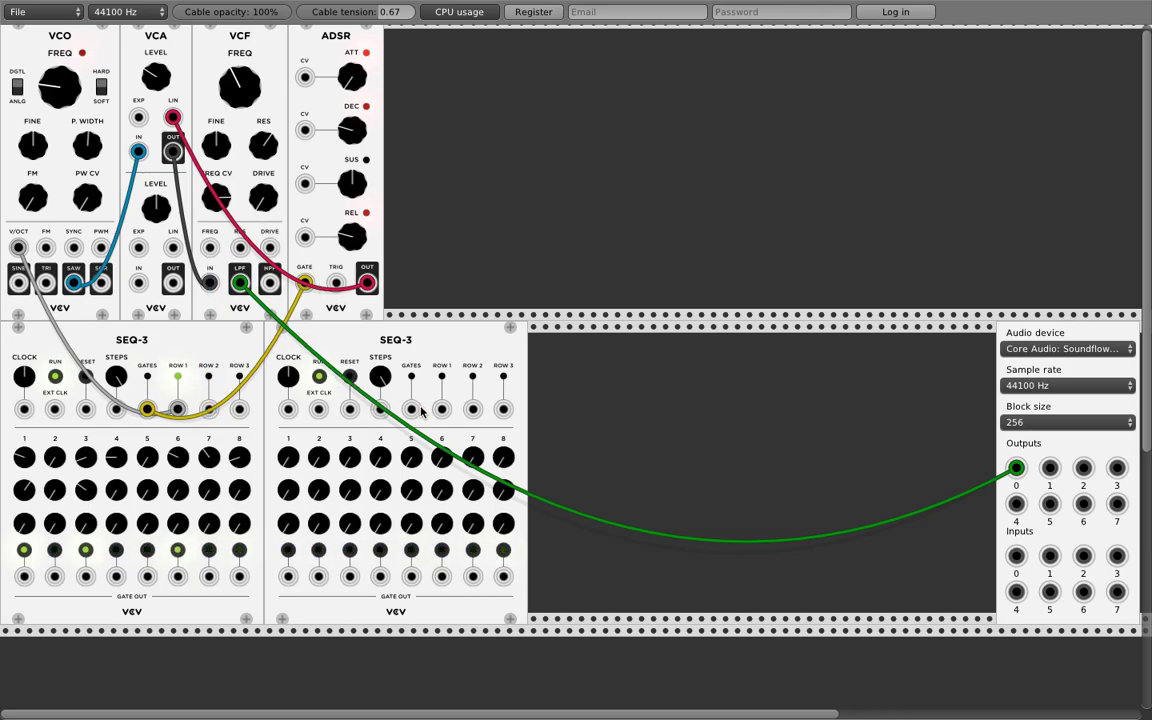
pyautogui.moveTo(413, 411); pyautogui.dragTo(209, 247)
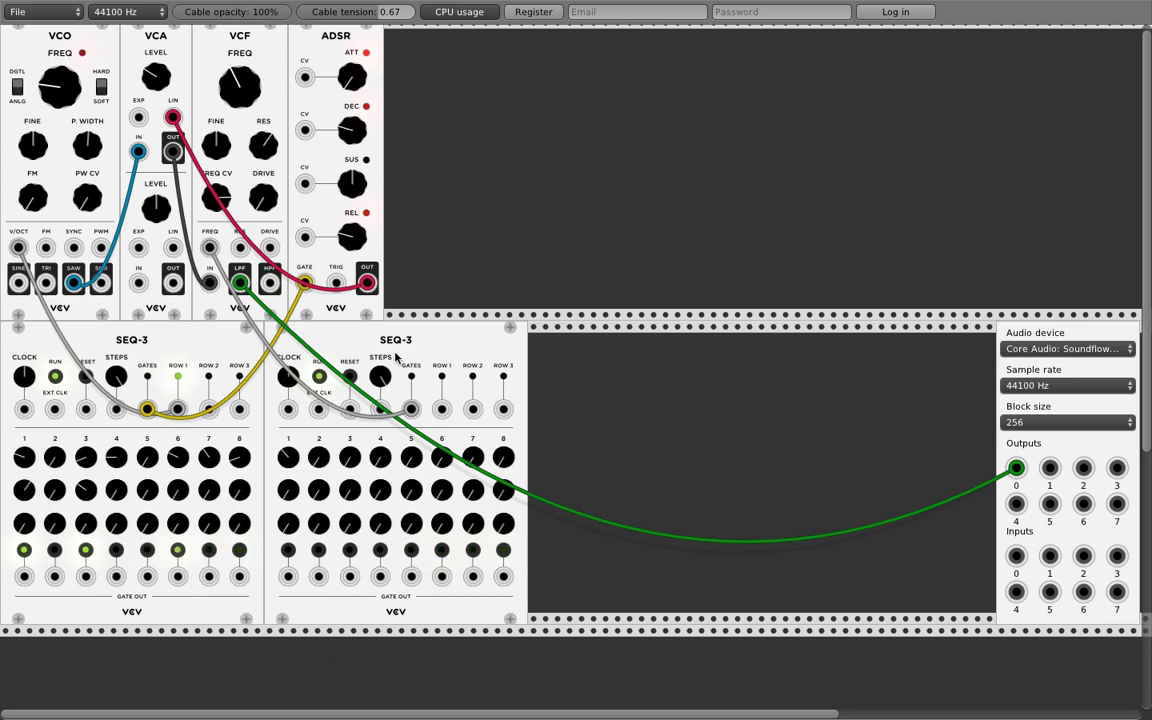
pyautogui.moveTo(412, 409); pyautogui.dragTo(442, 409)
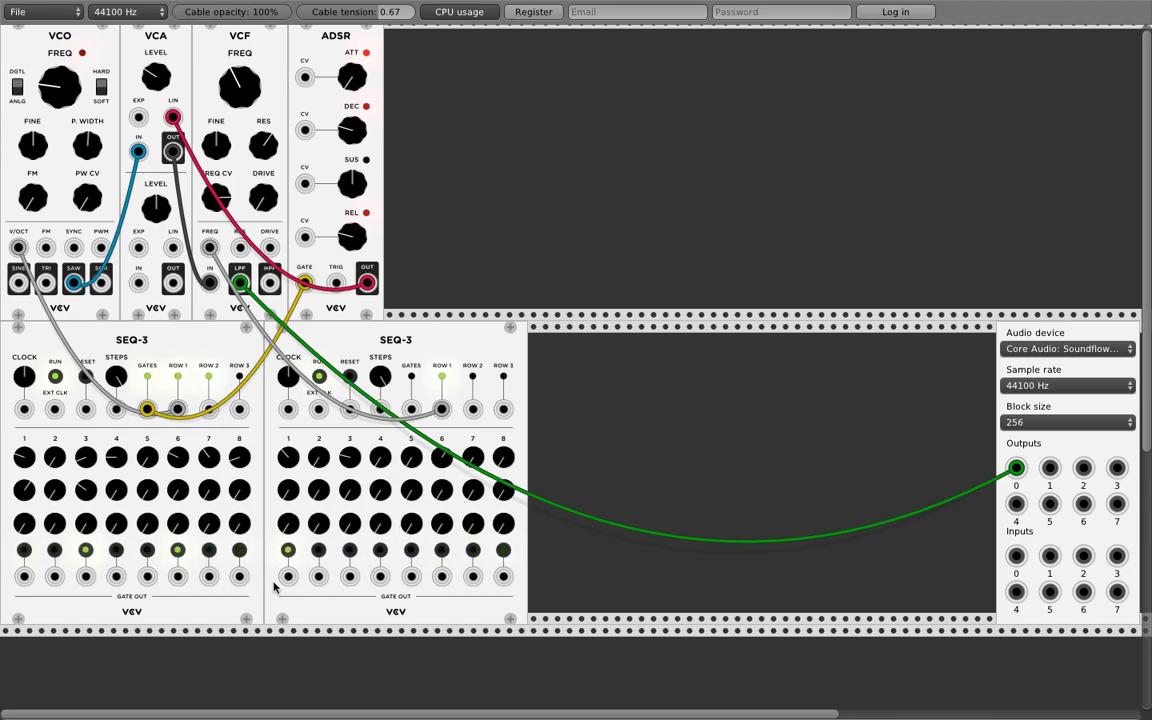
# Set the first SEQ-3's gate pattern to steps 1, 3, 6 and 7, and lower the VCF cutoff
pyautogui.click(148, 551)
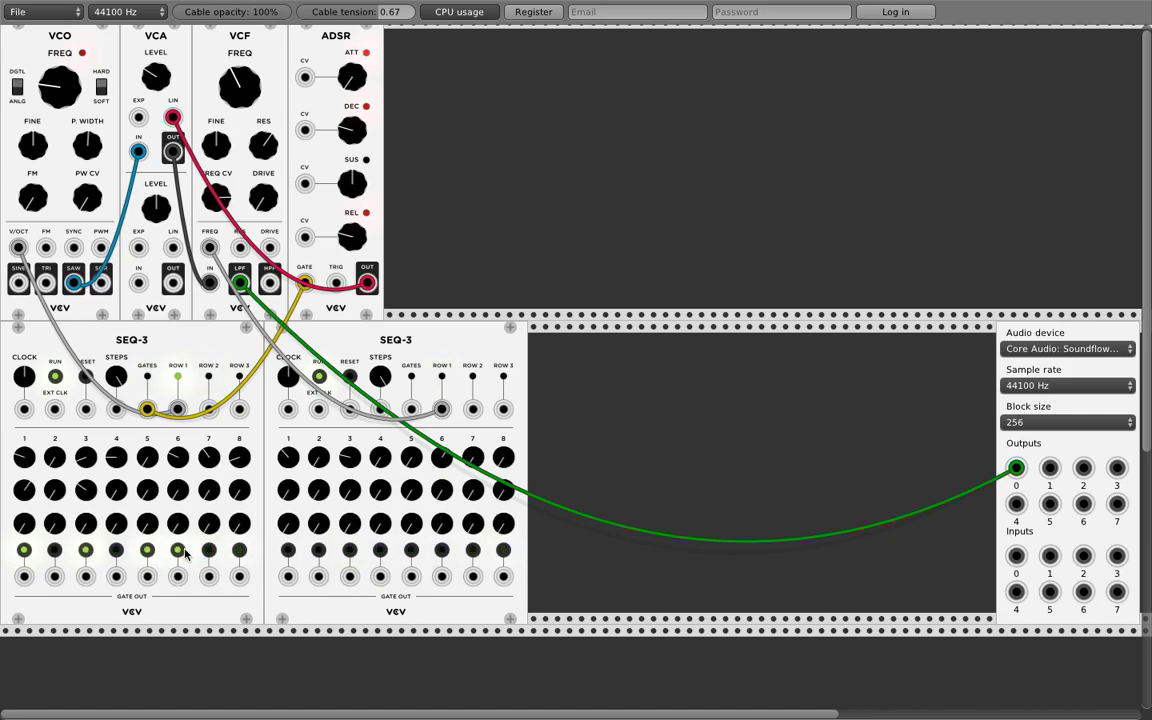
pyautogui.click(178, 551)
pyautogui.click(208, 551)
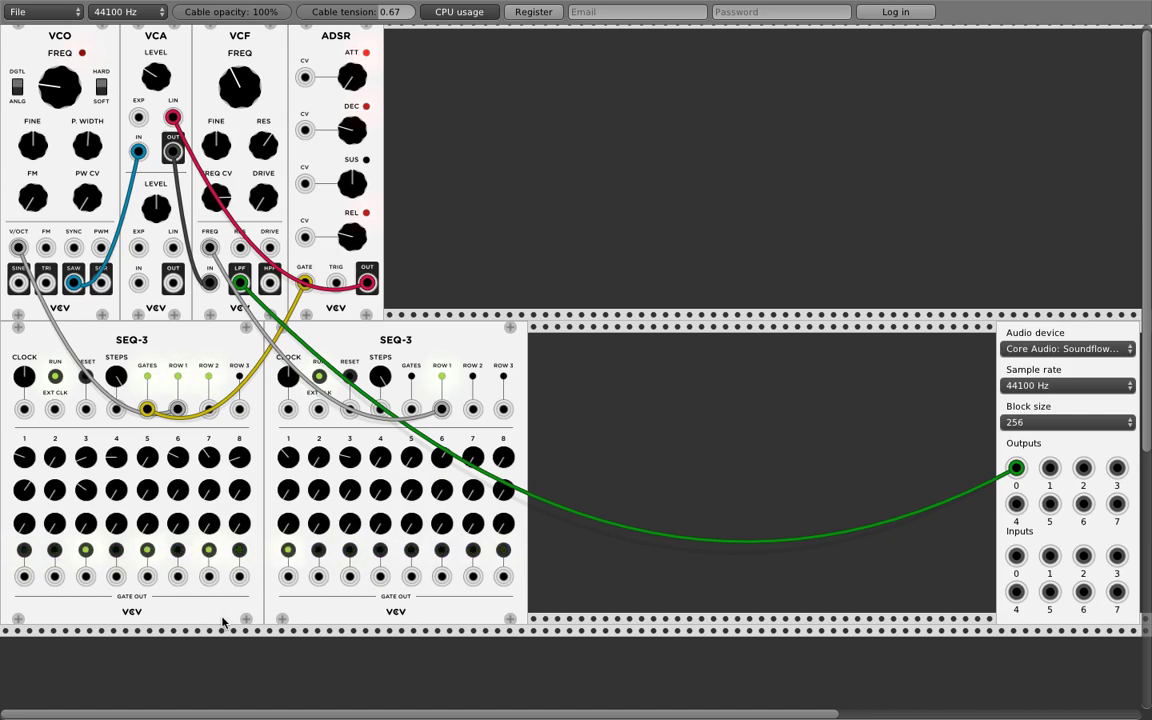
pyautogui.click(209, 552)
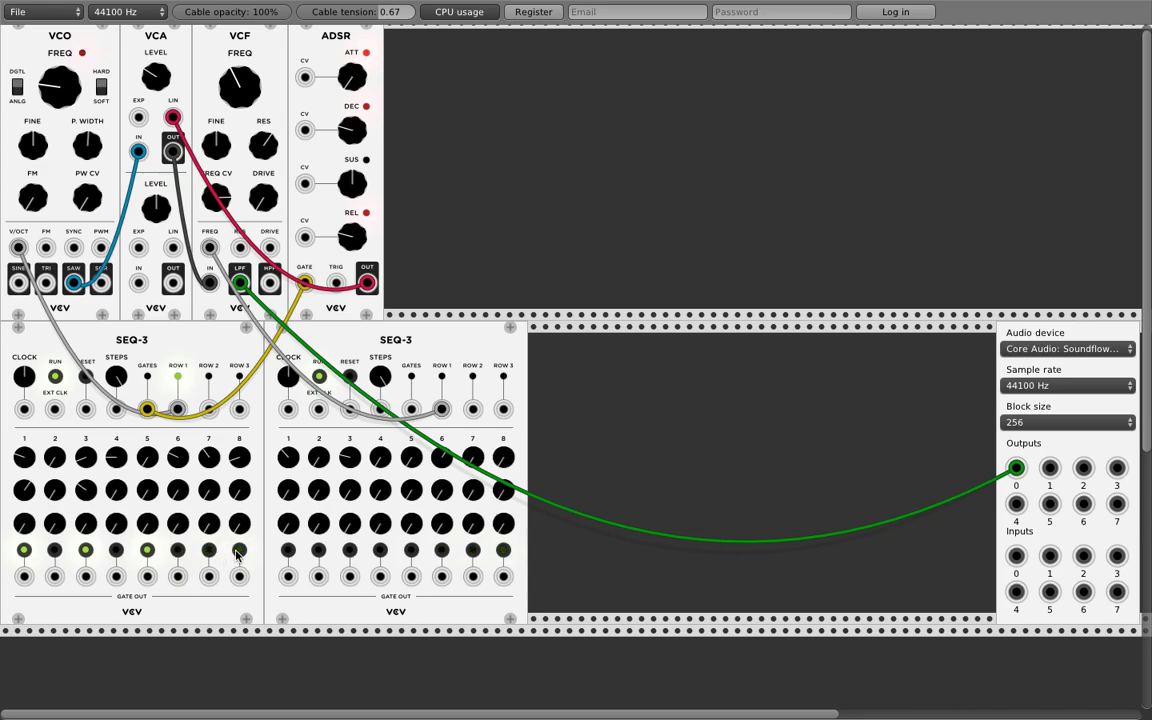
pyautogui.click(179, 551)
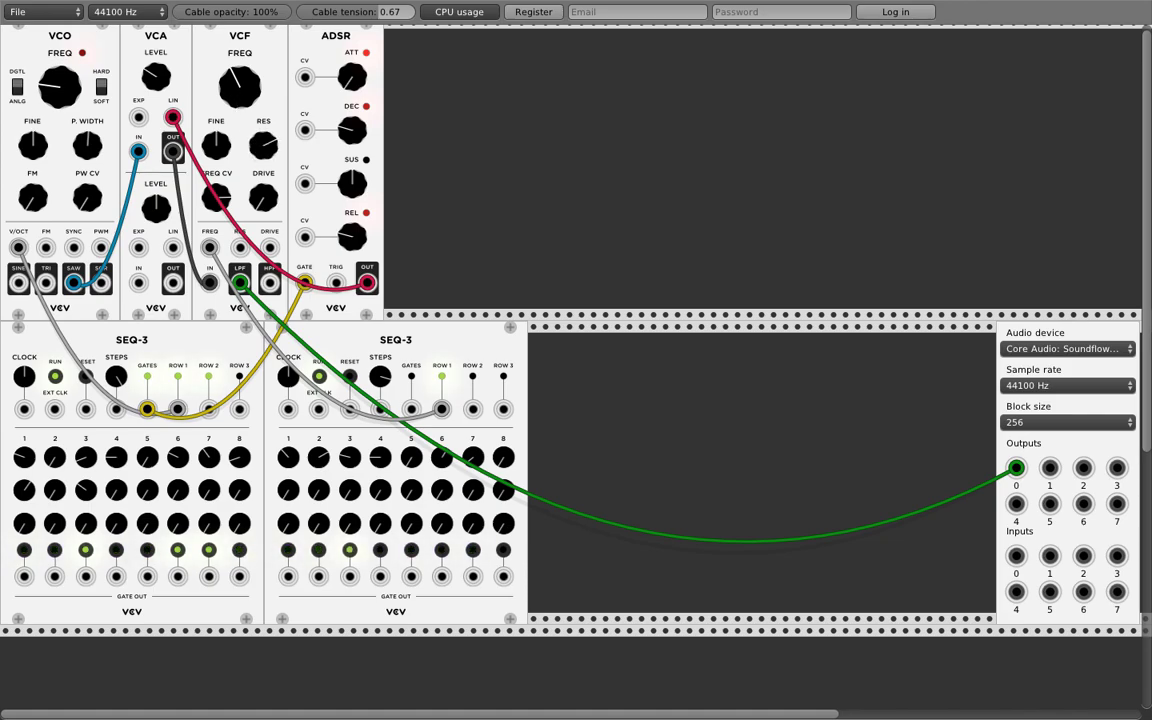
pyautogui.moveTo(232, 100); pyautogui.dragTo(232, 132)
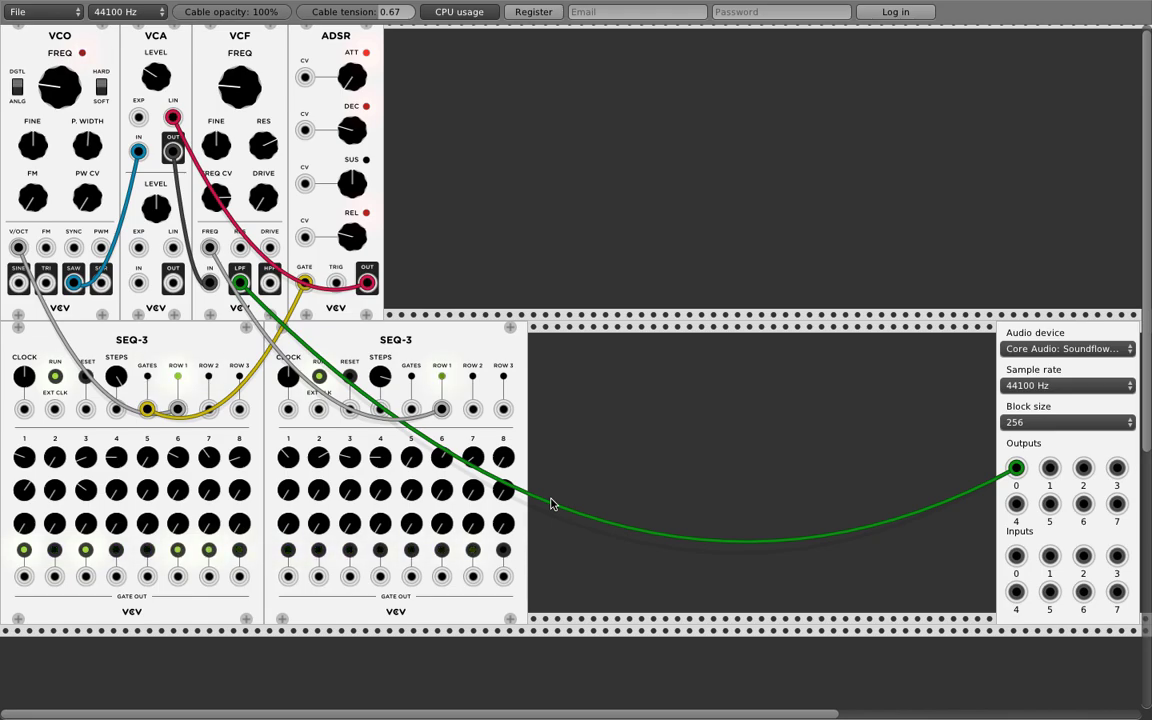
# Add a third SEQ-3 beside the second and patch its ROW 1 output to the VCF's RES input
pyautogui.rightClick(572, 220)
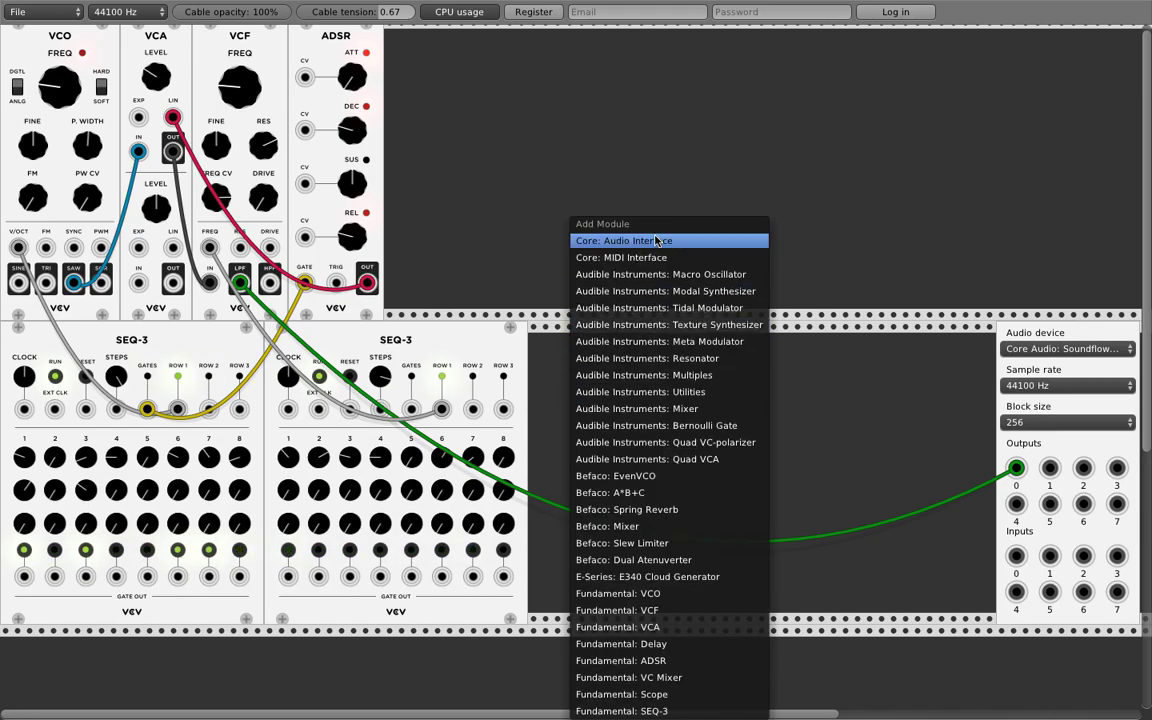
pyautogui.click(630, 711)
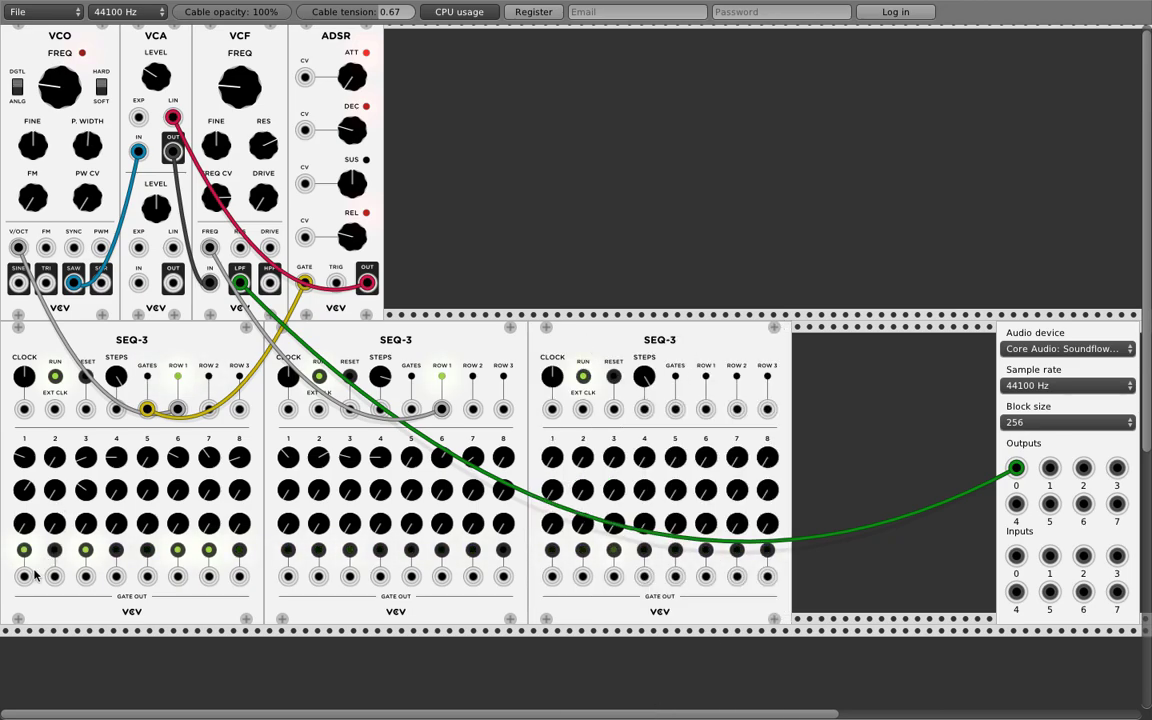
pyautogui.moveTo(24, 576); pyautogui.dragTo(556, 372)
pyautogui.moveTo(705, 409); pyautogui.dragTo(240, 247)
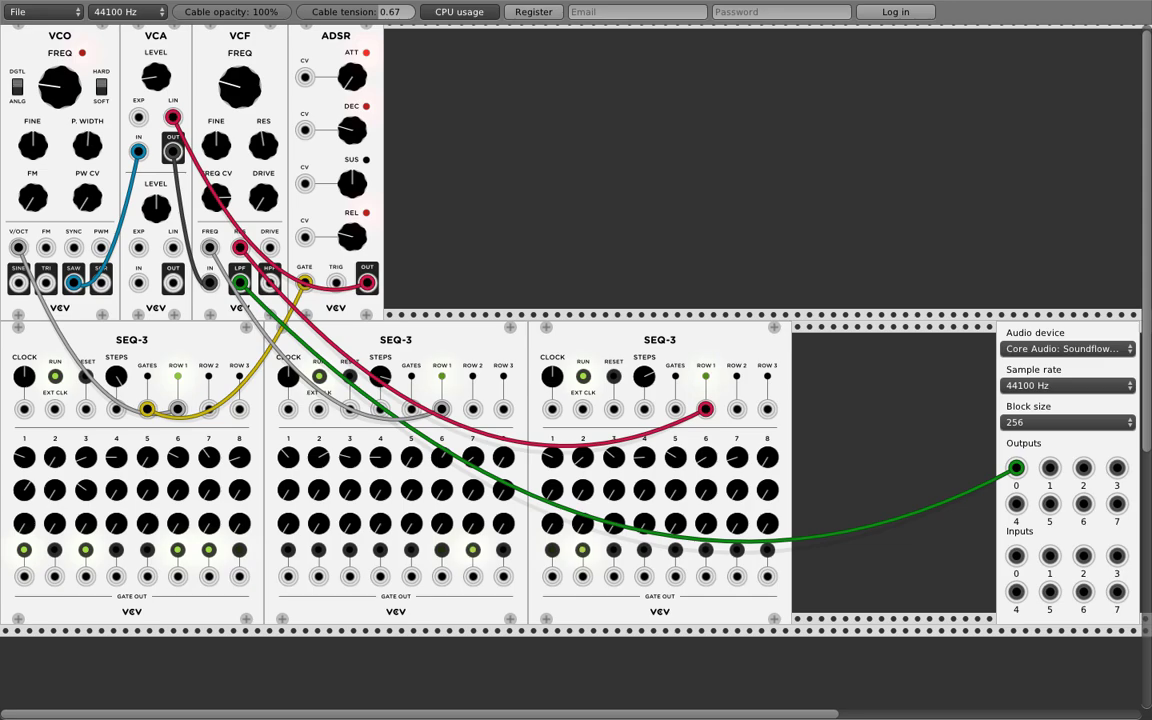
# Fine-tune the VCO frequency and lower the VCF cutoff slightly
pyautogui.moveTo(68, 93); pyautogui.dragTo(68, 82)
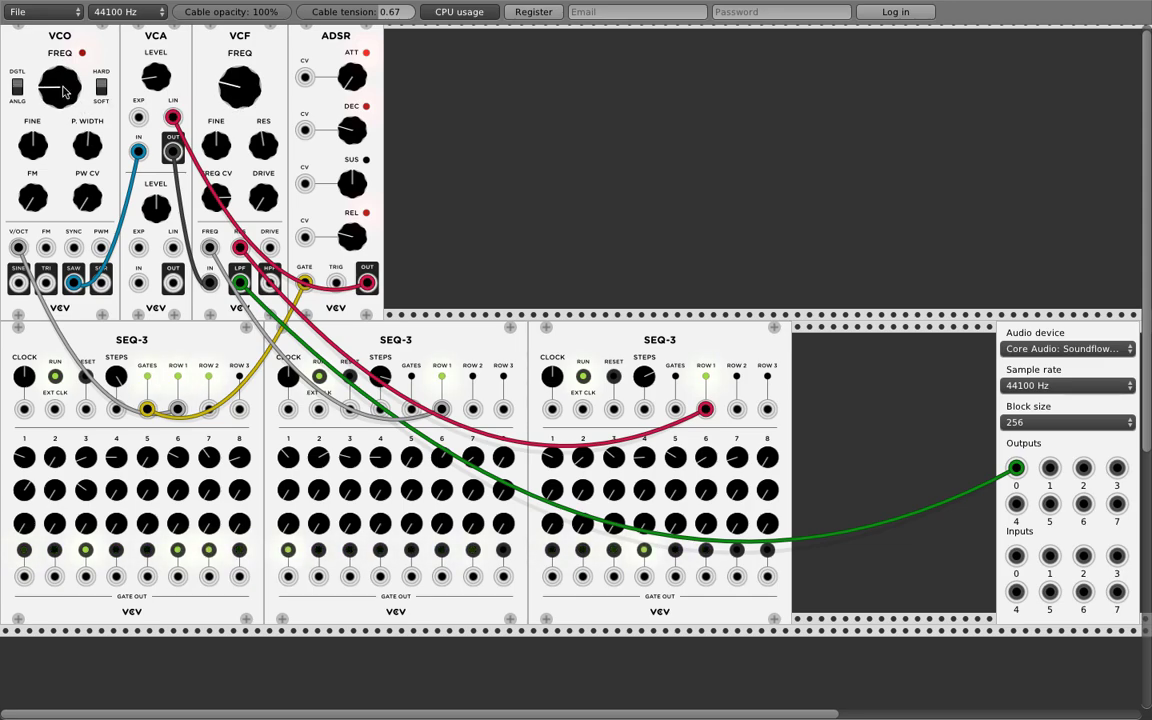
pyautogui.moveTo(232, 91); pyautogui.dragTo(232, 98)
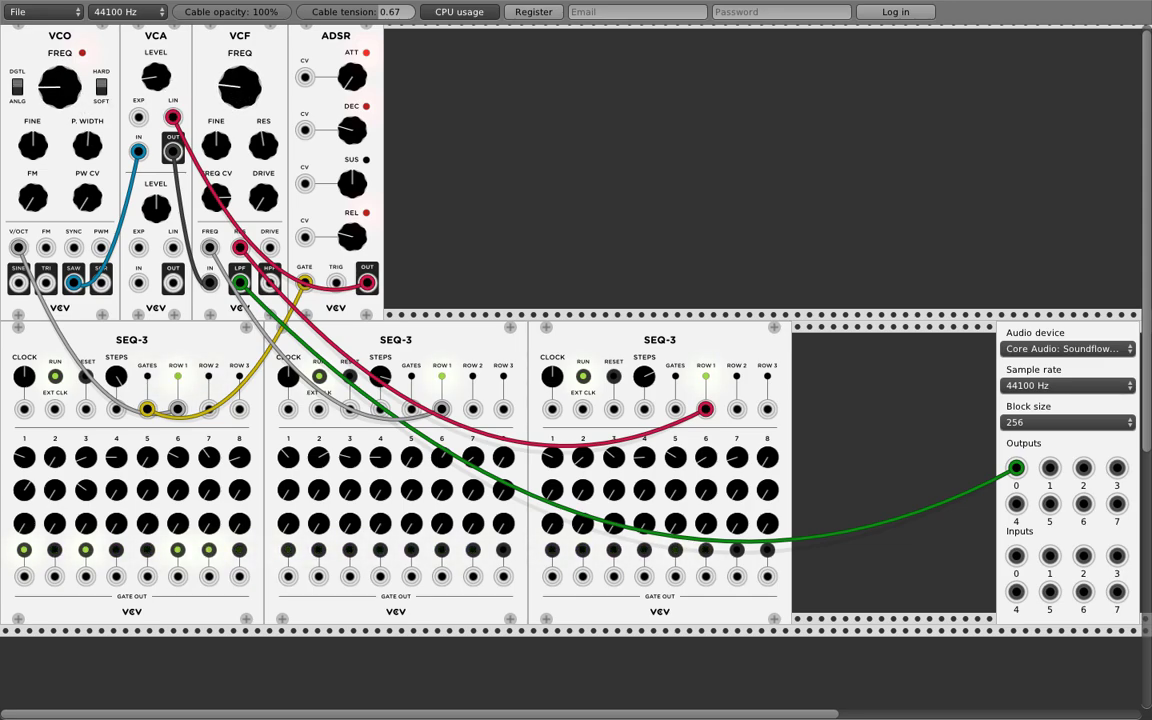